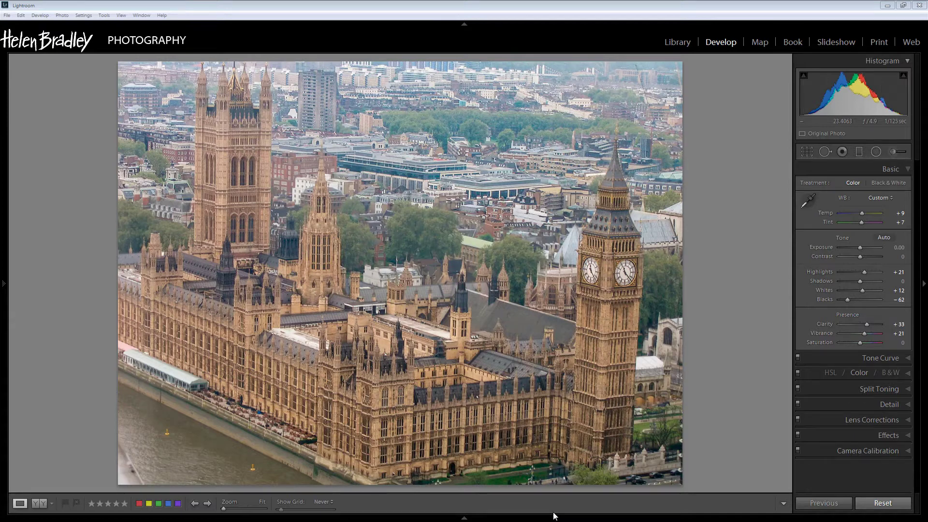
Compare the edit with the original foggy photo, then reset every Basic slider to 0
key(backslash)
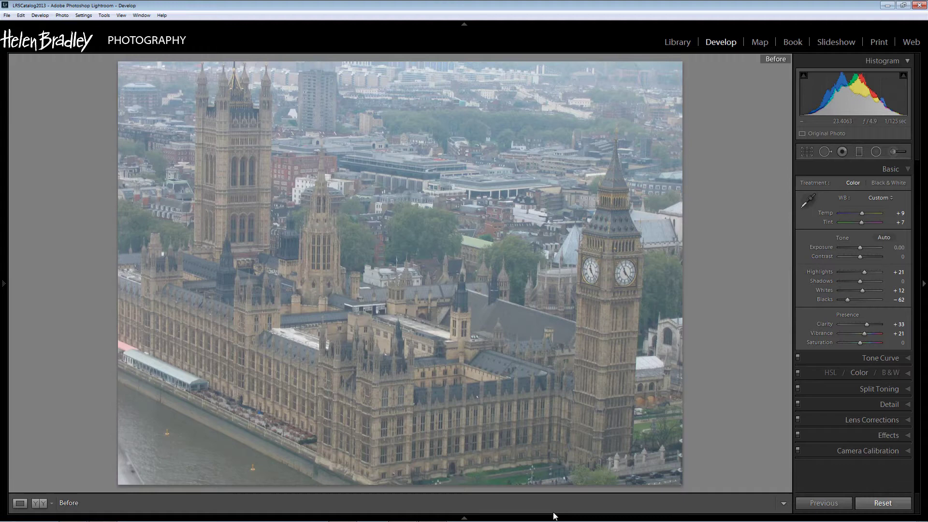
key(backslash)
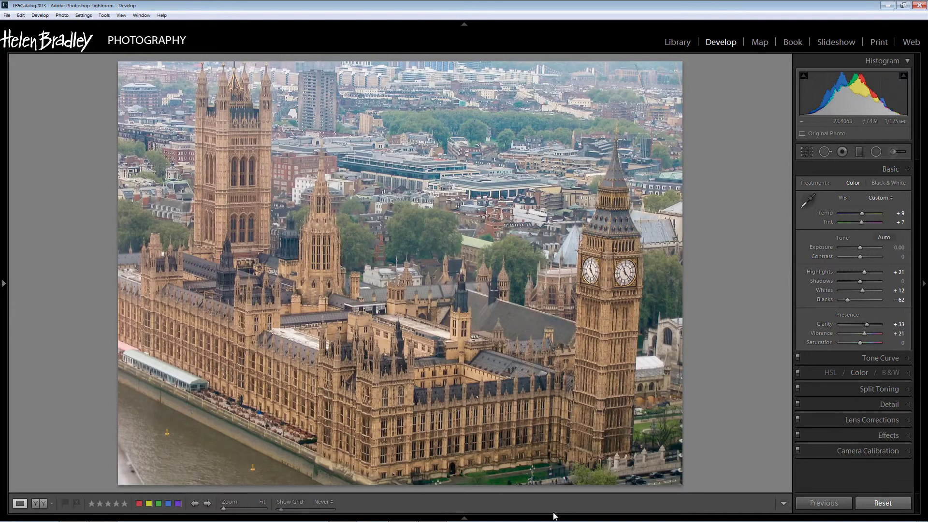
key(backslash)
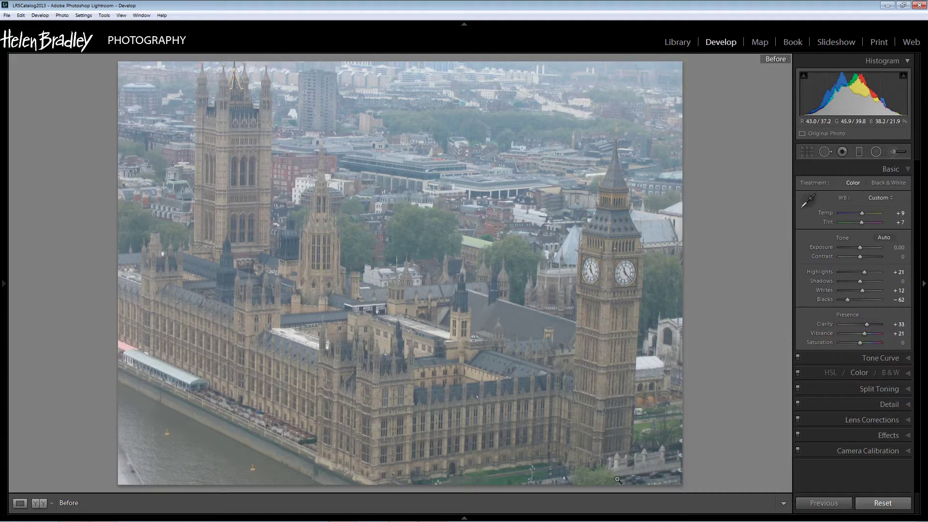
key(backslash)
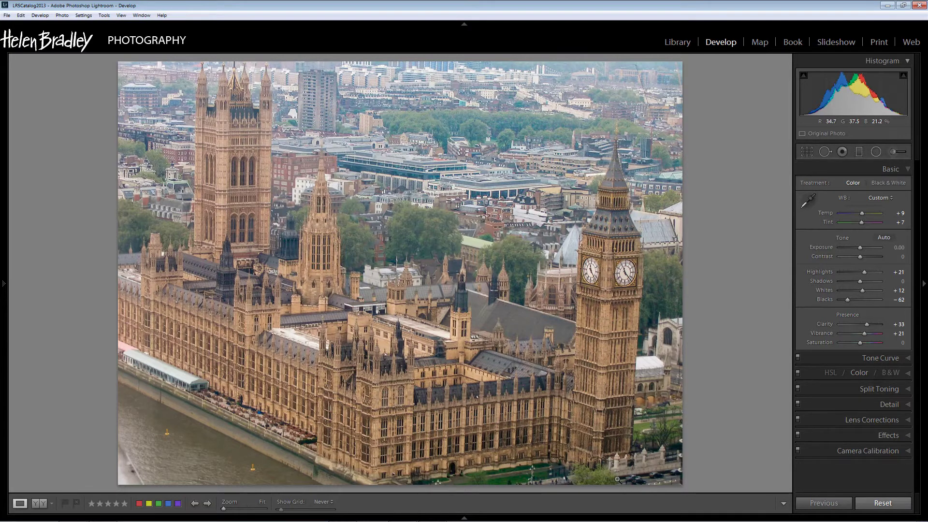
key(ctrl+shift+r)
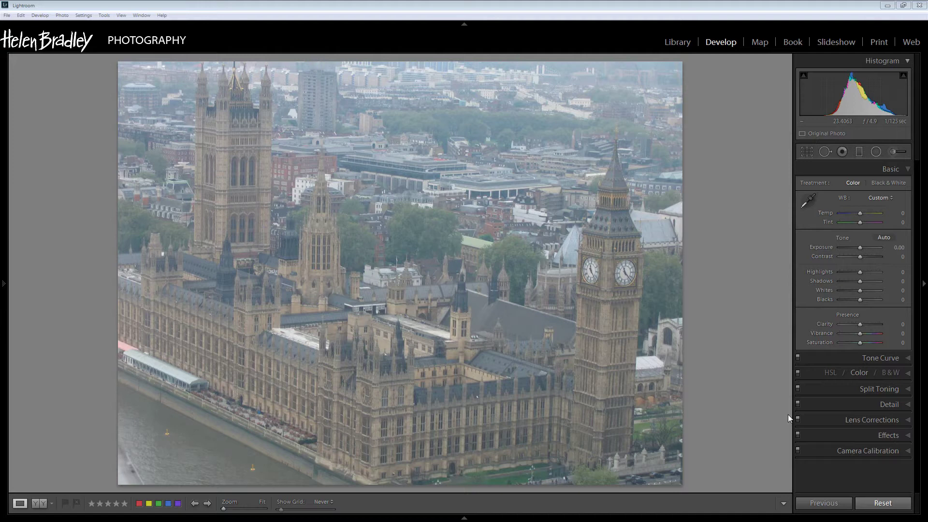
Sample neutral grey spots with the White Balance Selector until Temp reads +3 and Tint +4
click(808, 202)
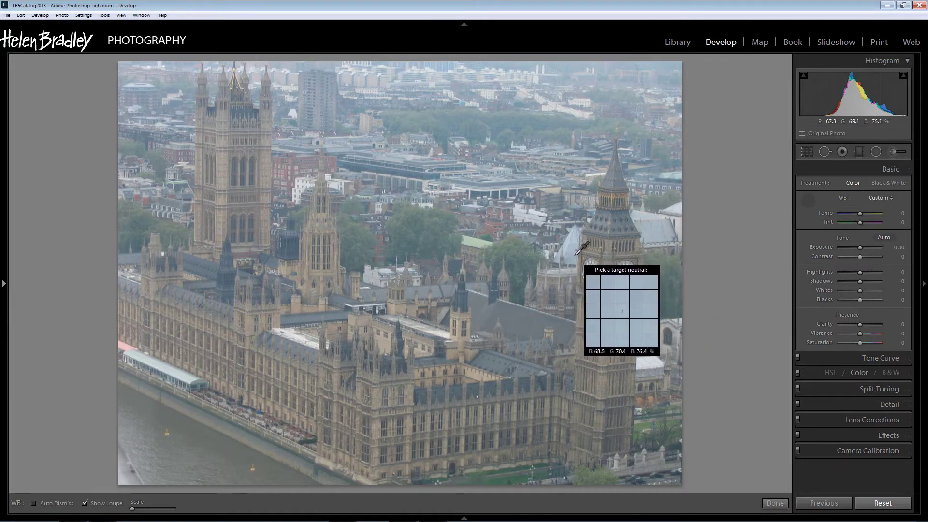
click(578, 251)
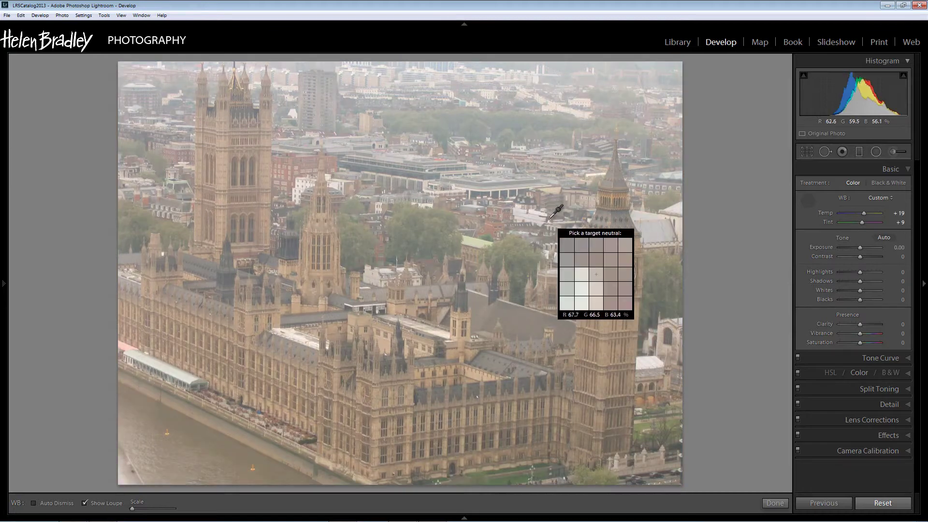
click(492, 185)
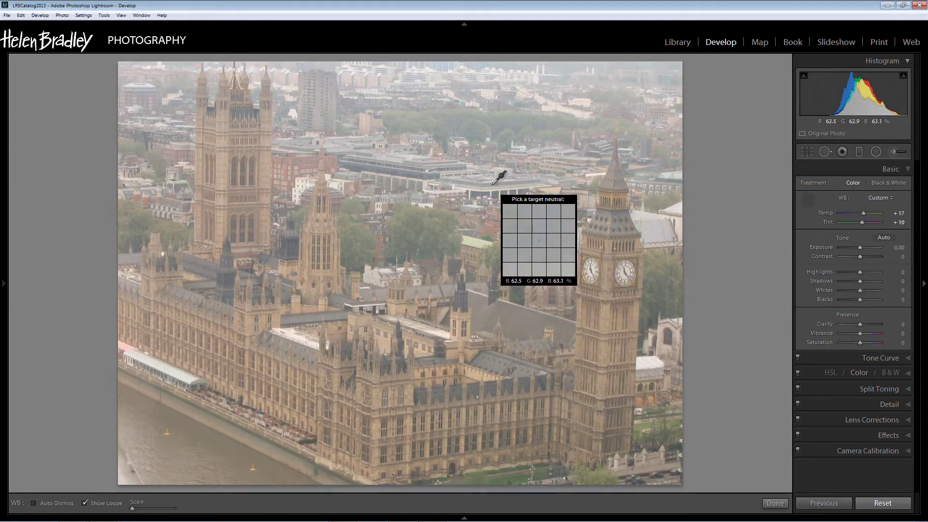
click(396, 170)
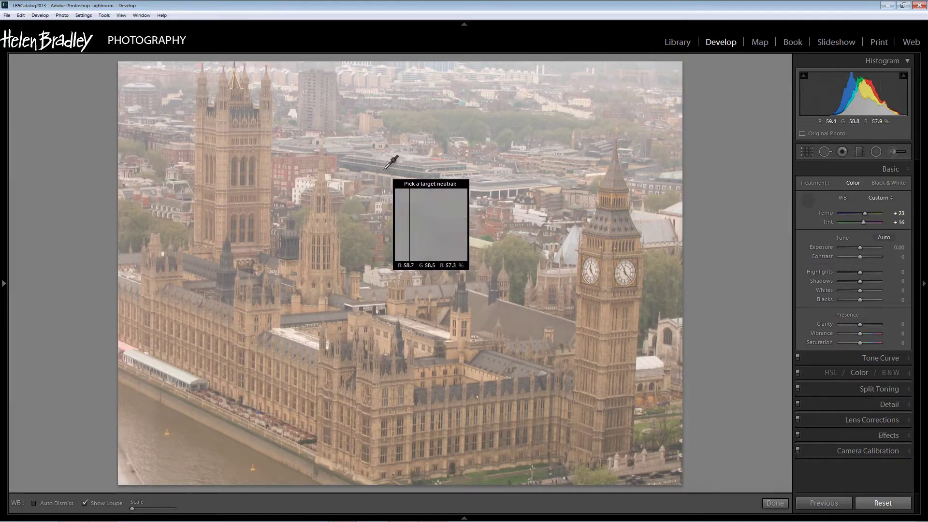
click(352, 150)
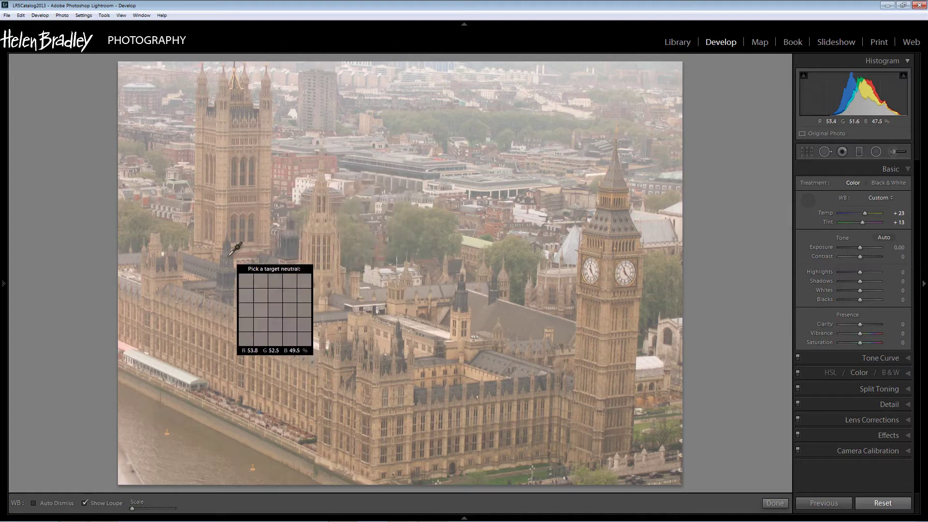
click(219, 307)
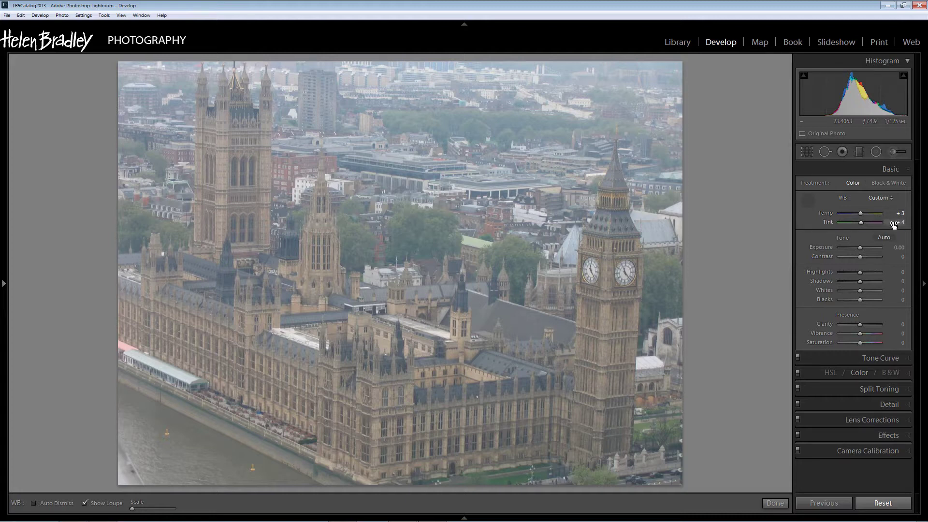
Set Blacks to −64, Shadows to −24, Highlights to +17 and Whites to +14
click(807, 201)
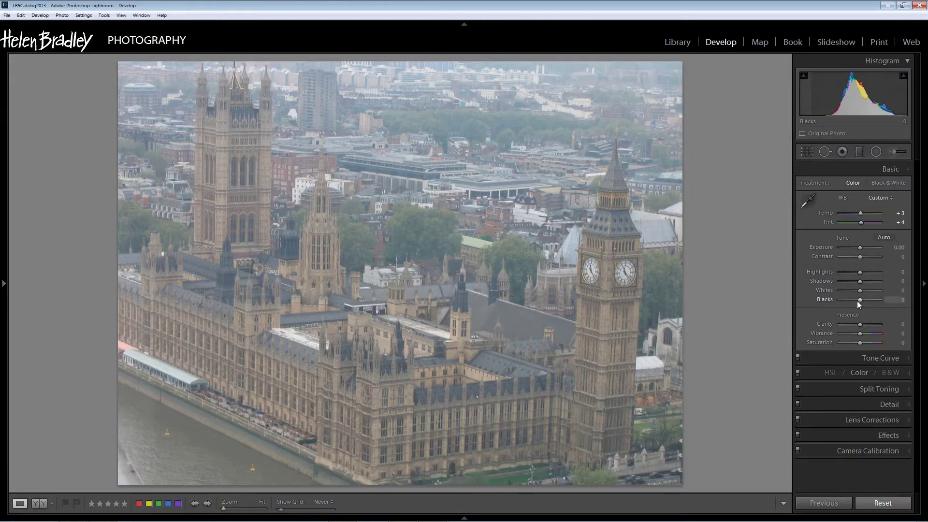
drag(859, 300, 846, 303)
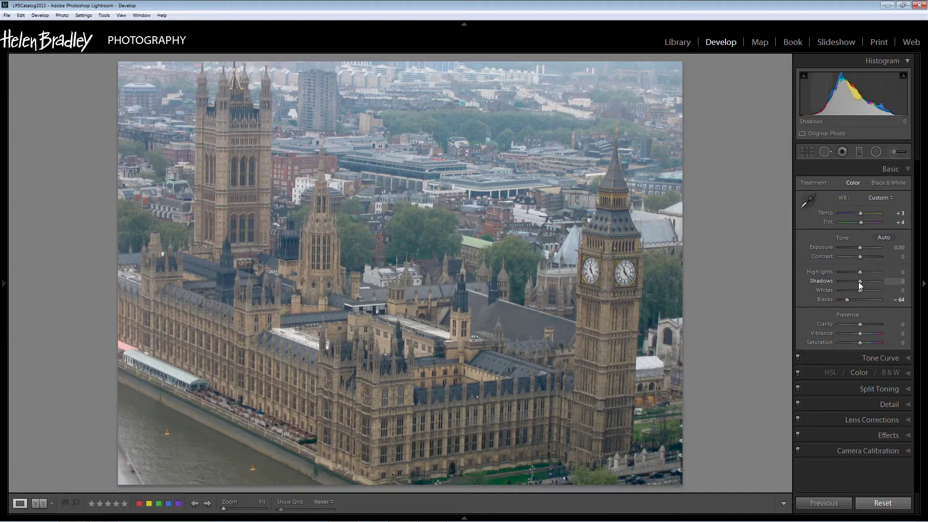
mouse_move(859, 283)
mouse_down()
mouse_move(851, 285)
mouse_move(866, 288)
mouse_move(854, 290)
mouse_up()
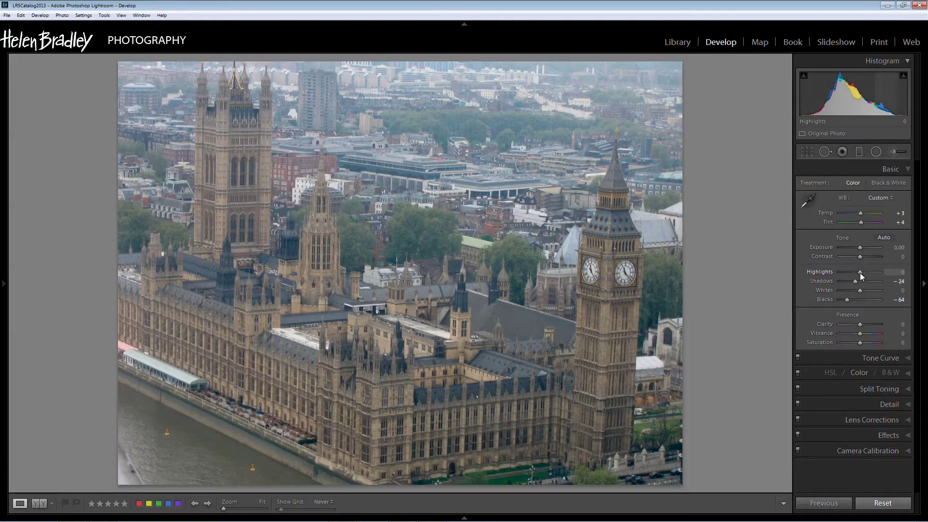
drag(860, 274, 863, 295)
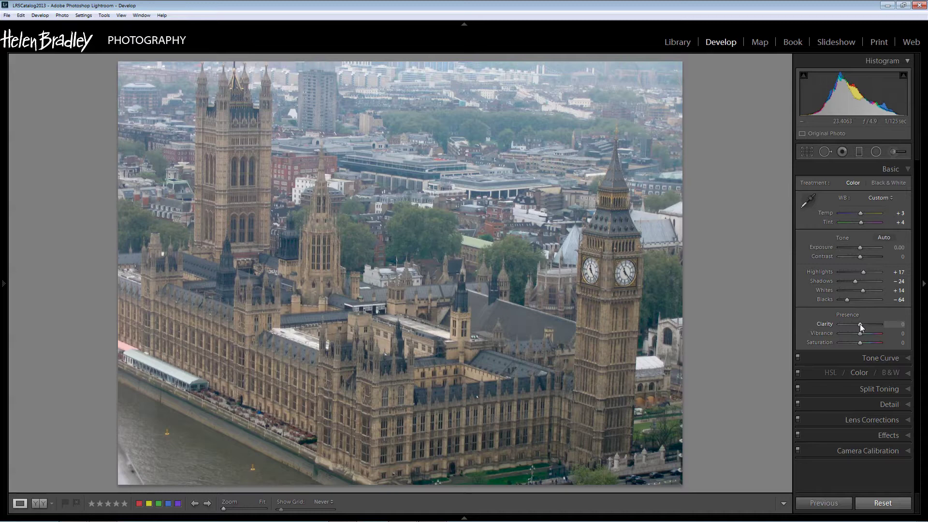
Set Presence to Clarity +36, Vibrance +31 and Saturation +12
mouse_move(860, 324)
mouse_down()
mouse_move(836, 326)
mouse_move(866, 322)
mouse_up()
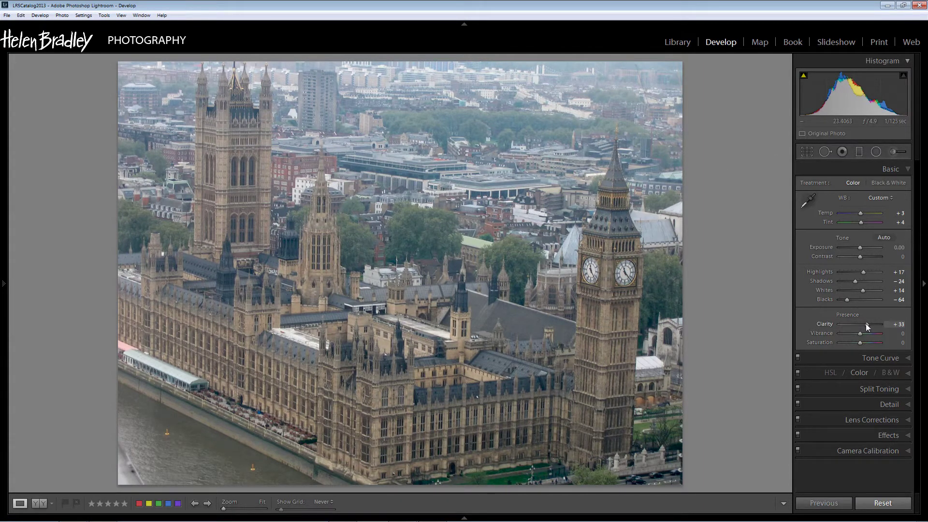
mouse_move(866, 323)
mouse_down()
mouse_move(874, 331)
mouse_move(860, 332)
mouse_up()
drag(860, 333, 863, 334)
drag(860, 341, 862, 341)
click(908, 358)
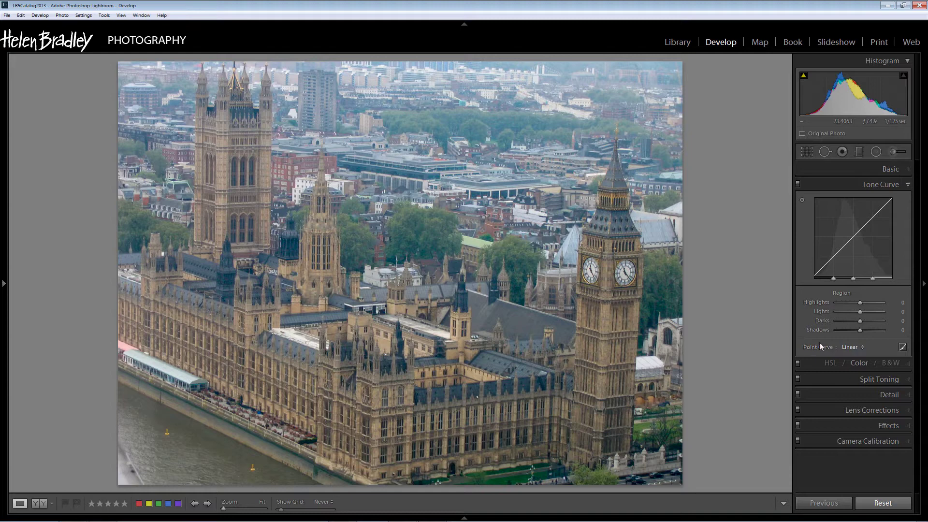
click(860, 347)
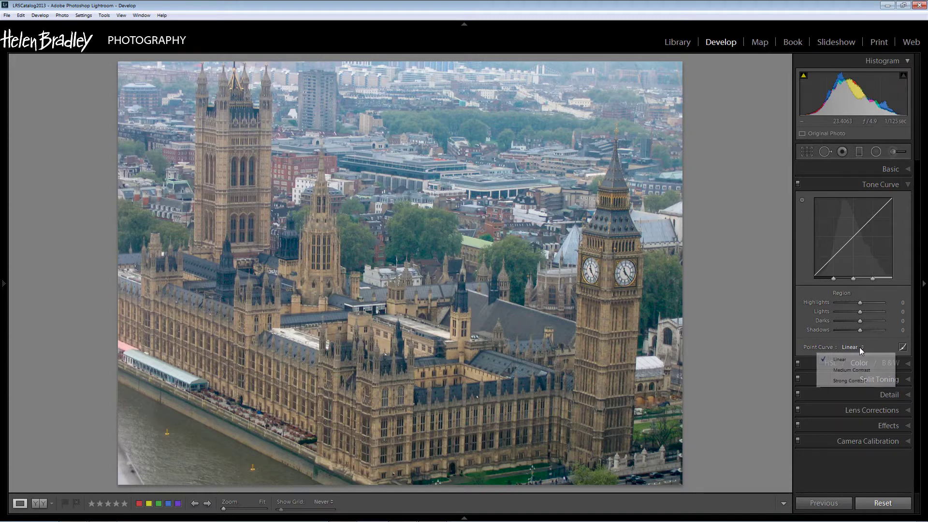
click(851, 373)
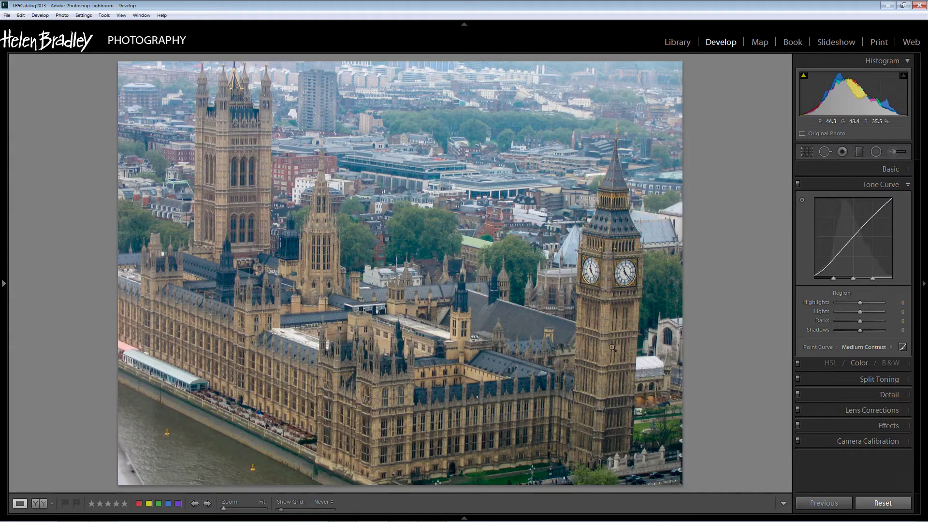
click(859, 346)
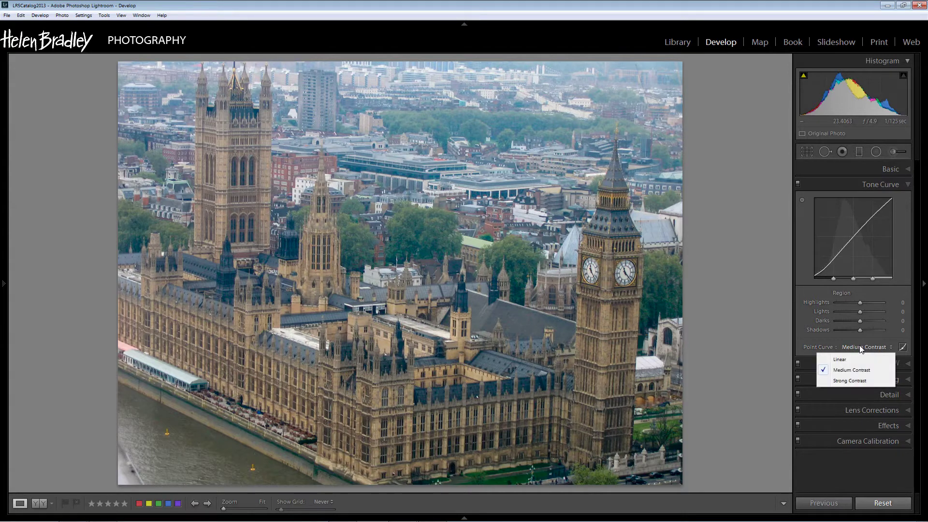
click(841, 381)
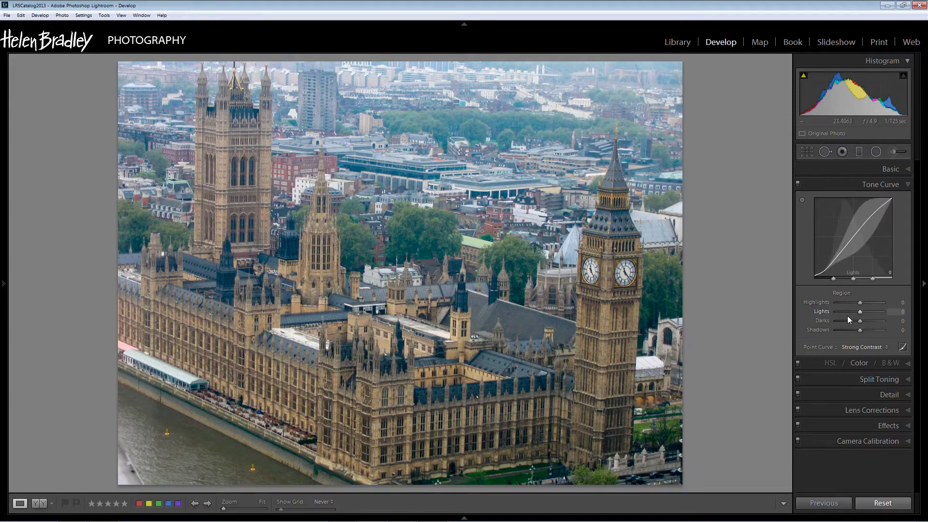
click(866, 346)
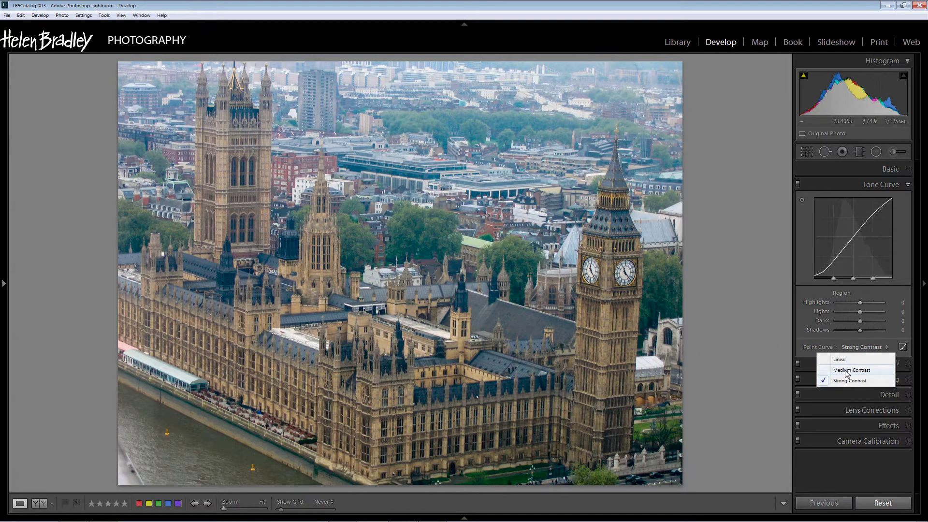
click(847, 370)
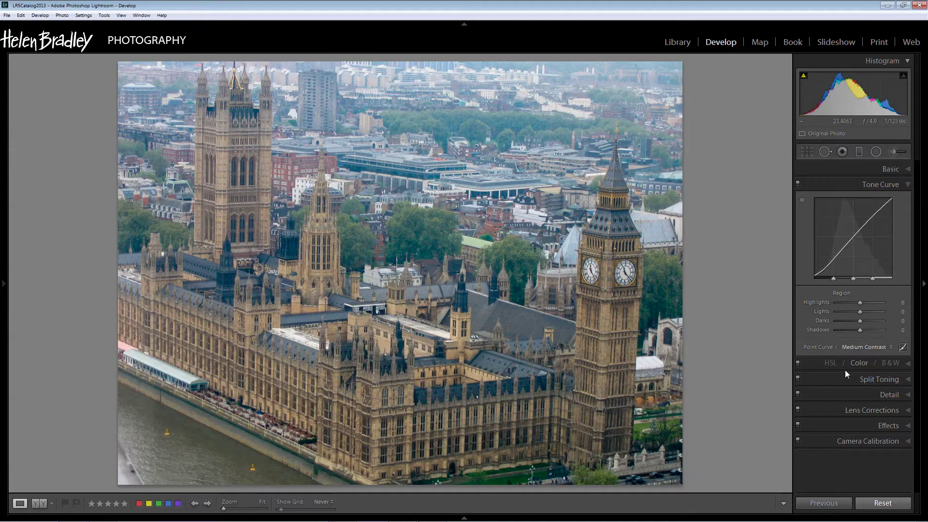
click(903, 185)
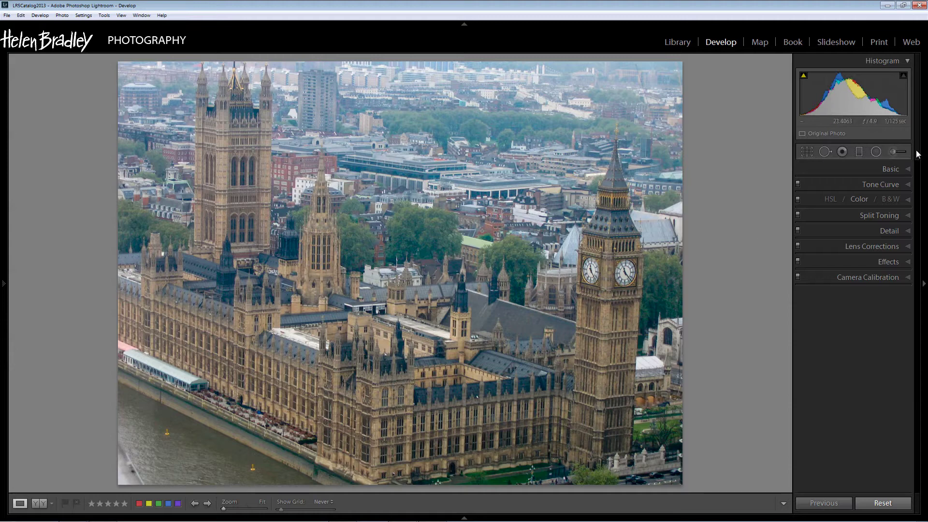
Take the Adjustment Brush at Size 12.9 and start masking the distant skyline at the top
click(894, 153)
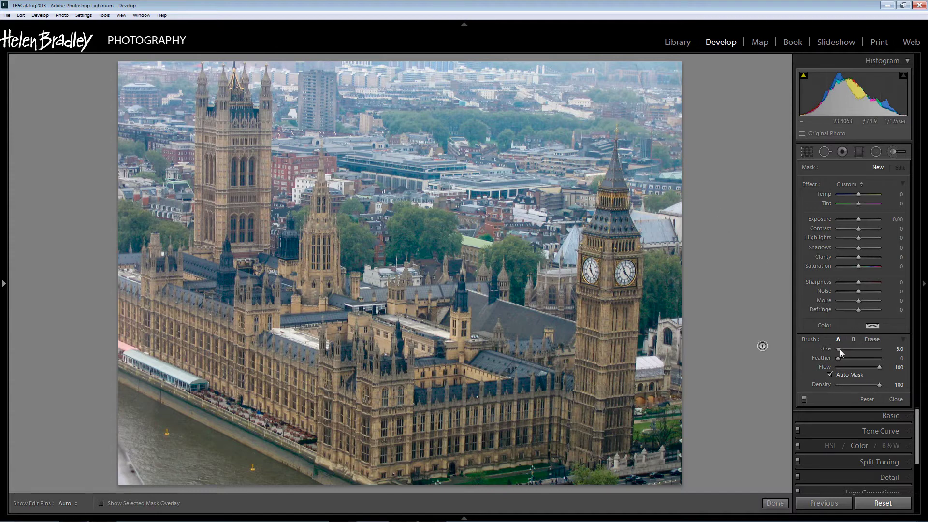
drag(839, 349, 836, 352)
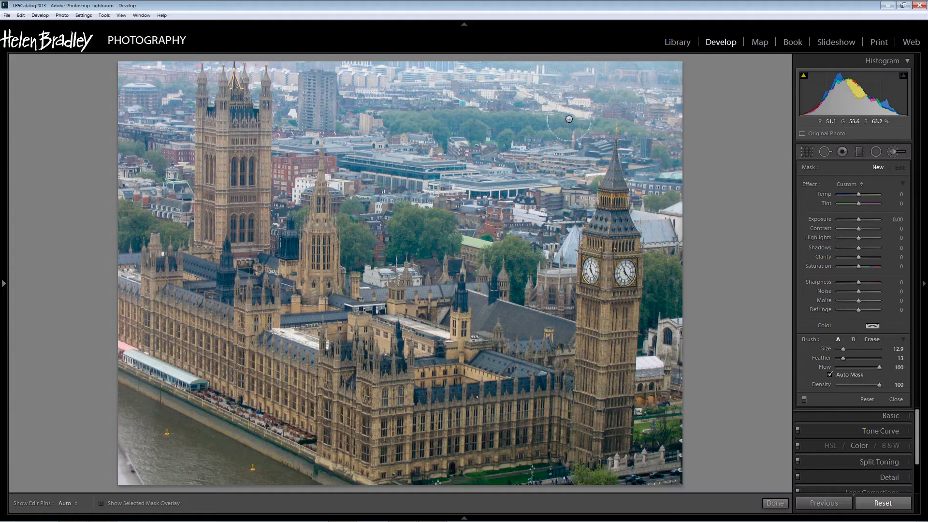
mouse_move(462, 82)
mouse_down()
mouse_move(490, 96)
mouse_move(441, 81)
mouse_move(462, 92)
mouse_up()
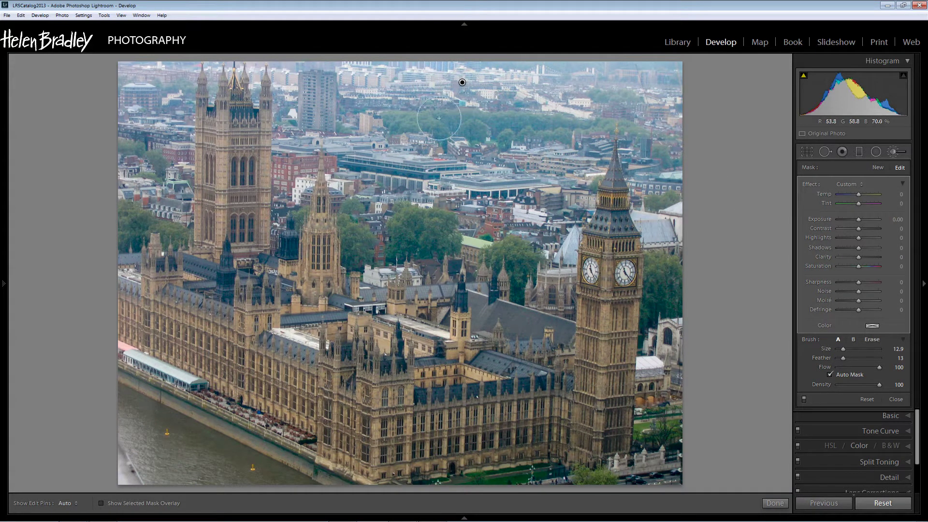
With the mask overlay shown, paint the hazy background across the top right and top left
click(101, 504)
key(h)
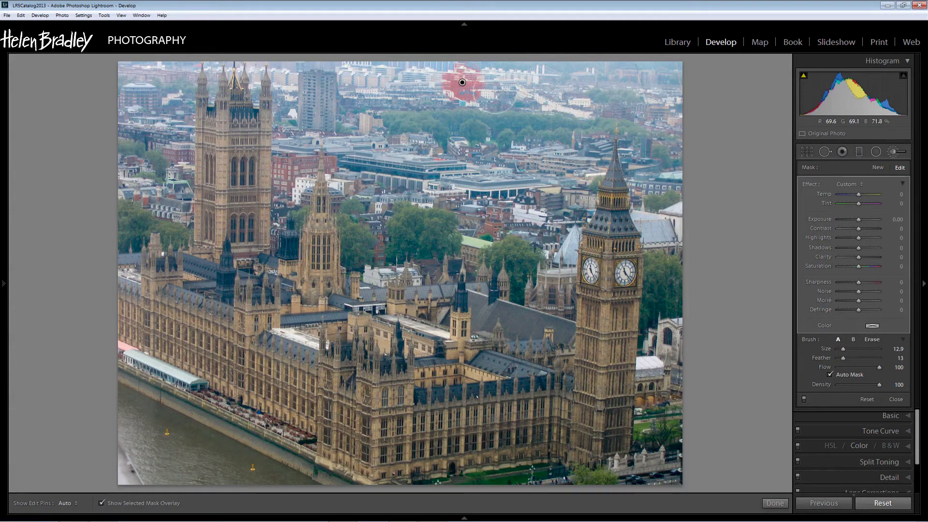
mouse_move(483, 97)
mouse_down()
mouse_move(547, 79)
mouse_move(489, 68)
mouse_move(545, 80)
mouse_move(664, 74)
mouse_move(673, 187)
mouse_move(656, 190)
mouse_move(655, 172)
mouse_move(651, 190)
mouse_move(650, 136)
mouse_move(643, 175)
mouse_move(631, 114)
mouse_move(554, 100)
mouse_move(515, 75)
mouse_move(504, 72)
mouse_move(505, 83)
mouse_move(419, 81)
mouse_move(360, 59)
mouse_move(355, 81)
mouse_move(404, 94)
mouse_move(447, 70)
mouse_move(324, 88)
mouse_move(302, 87)
mouse_move(292, 66)
mouse_move(292, 116)
mouse_move(299, 101)
mouse_move(239, 70)
mouse_move(345, 114)
mouse_move(329, 116)
mouse_move(436, 118)
mouse_move(389, 120)
mouse_move(495, 100)
mouse_move(467, 123)
mouse_move(423, 102)
mouse_move(539, 100)
mouse_move(601, 113)
mouse_move(587, 138)
mouse_move(605, 130)
mouse_move(569, 188)
mouse_move(502, 161)
mouse_move(551, 120)
mouse_move(547, 136)
mouse_move(489, 160)
mouse_move(440, 154)
mouse_move(389, 174)
mouse_move(355, 172)
mouse_move(348, 137)
mouse_move(344, 155)
mouse_move(404, 179)
mouse_move(504, 178)
mouse_up()
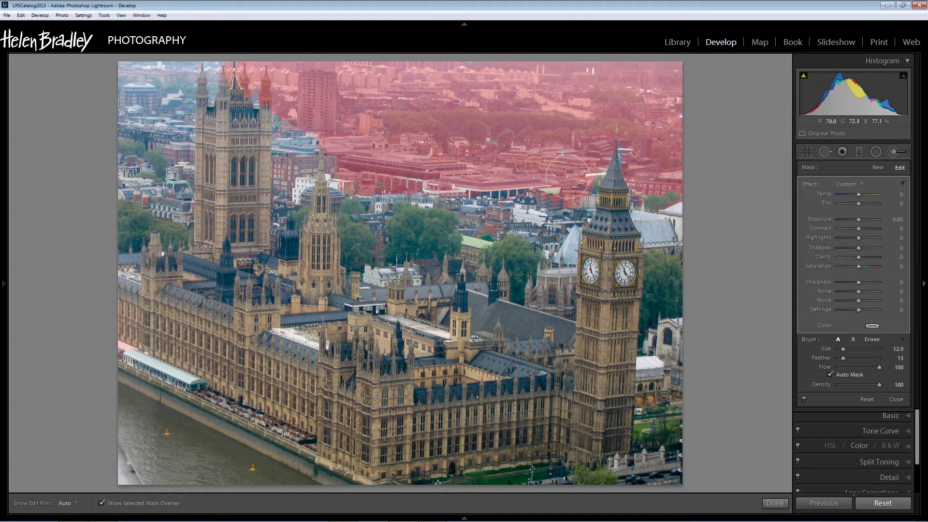
key(h)
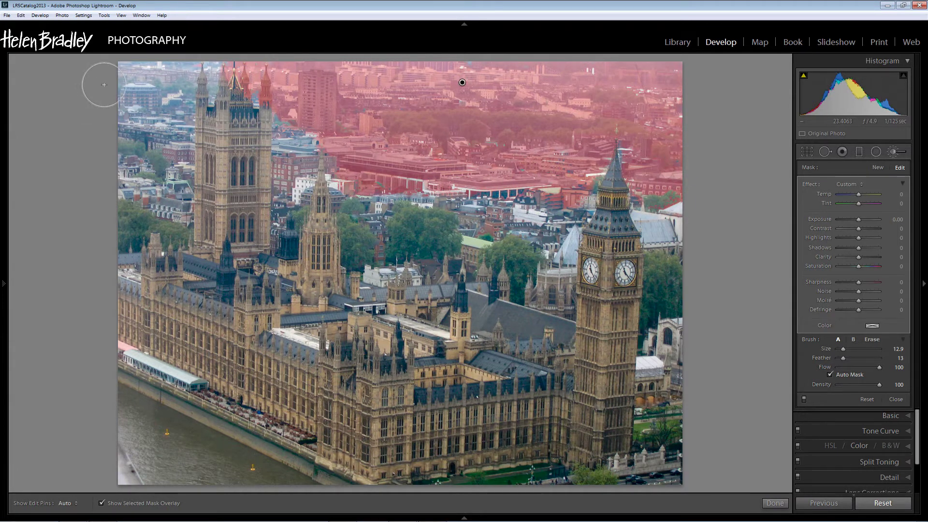
key(h)
mouse_move(104, 80)
mouse_down()
mouse_move(126, 78)
mouse_move(132, 145)
mouse_move(148, 75)
mouse_move(177, 70)
mouse_move(169, 143)
mouse_move(119, 156)
mouse_up()
key(h)
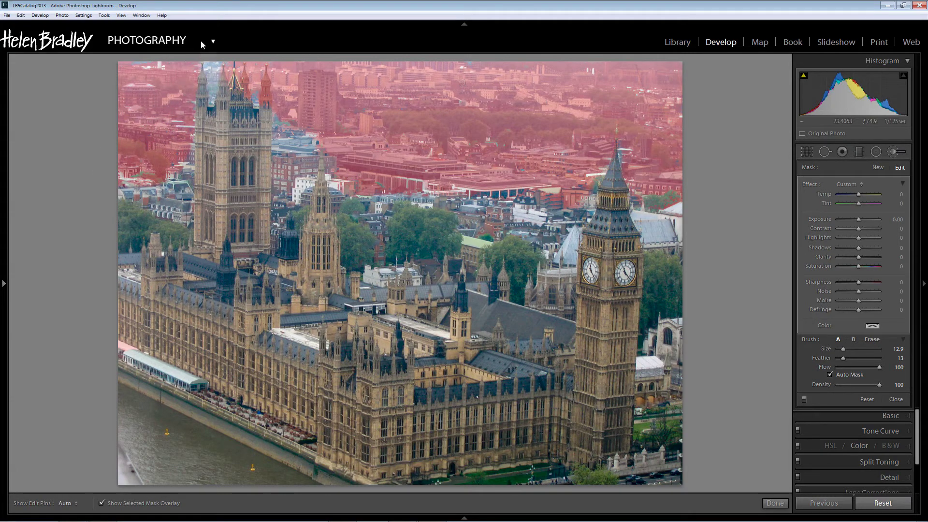
With a smaller brush, erase the mask from the tall left tower's spire
key(bracketleft)
key(bracketleft)
key(bracketleft)
key(bracketleft)
key(bracketleft)
key(bracketleft)
key(h)
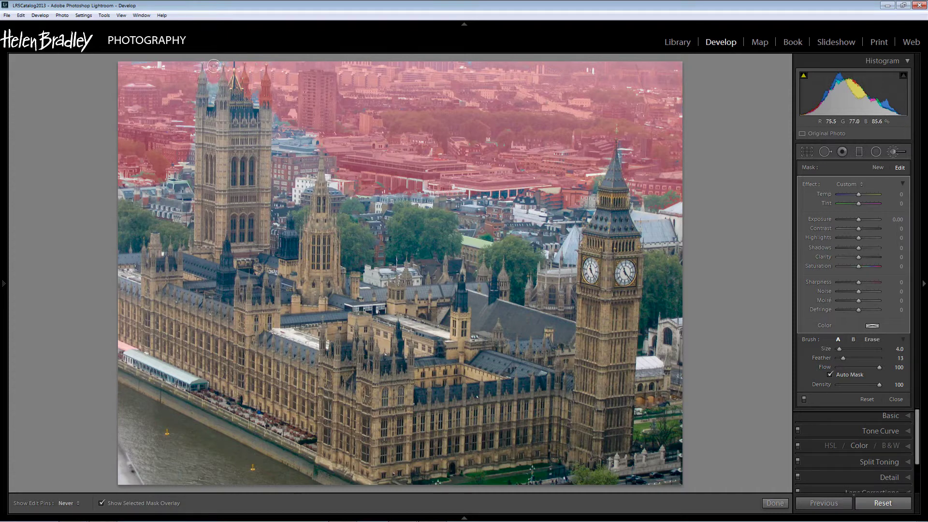
key(h)
key(h)
key(bracketright)
key(bracketright)
key(bracketright)
key(h)
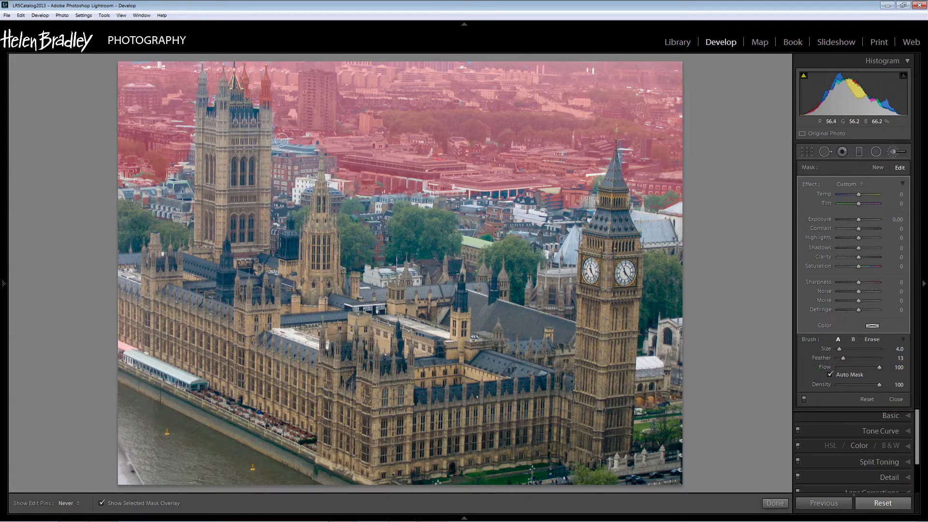
key(h)
key(alt)
key(h)
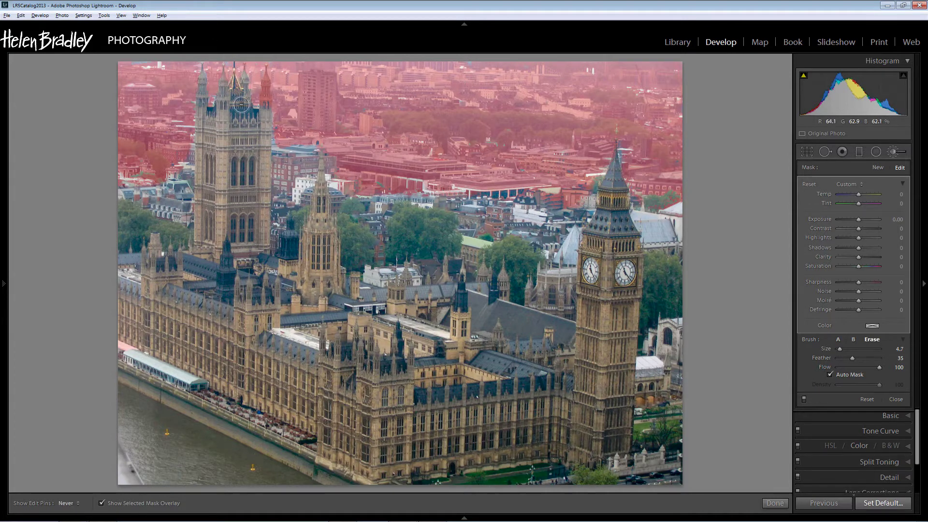
mouse_move(267, 79)
mouse_down()
mouse_move(267, 116)
mouse_move(268, 94)
mouse_up()
key(h)
key(shift+bracketleft)
key(shift+bracketleft)
key(shift+bracketleft)
key(shift+bracketleft)
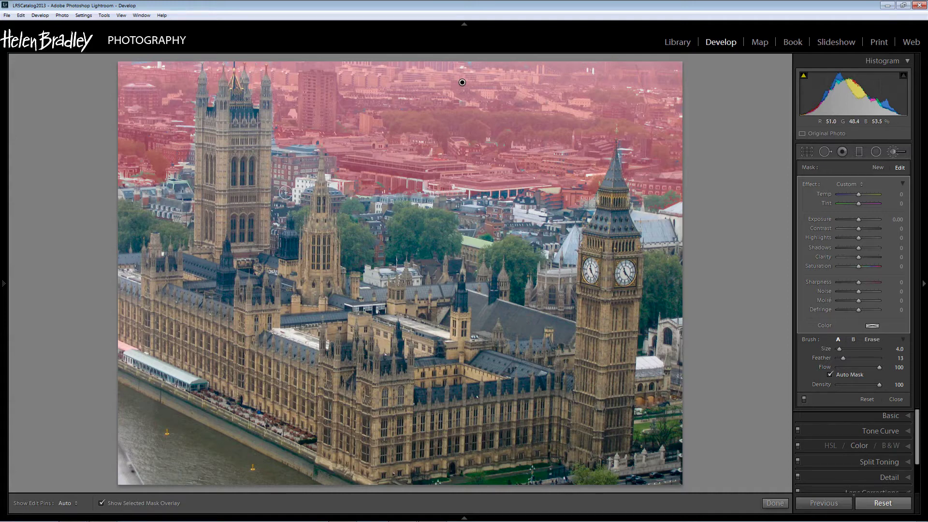
Give the background mask Contrast 50, Clarity 38, Saturation 26, Sharpness 45, Temp 7 and Tint 2
click(100, 503)
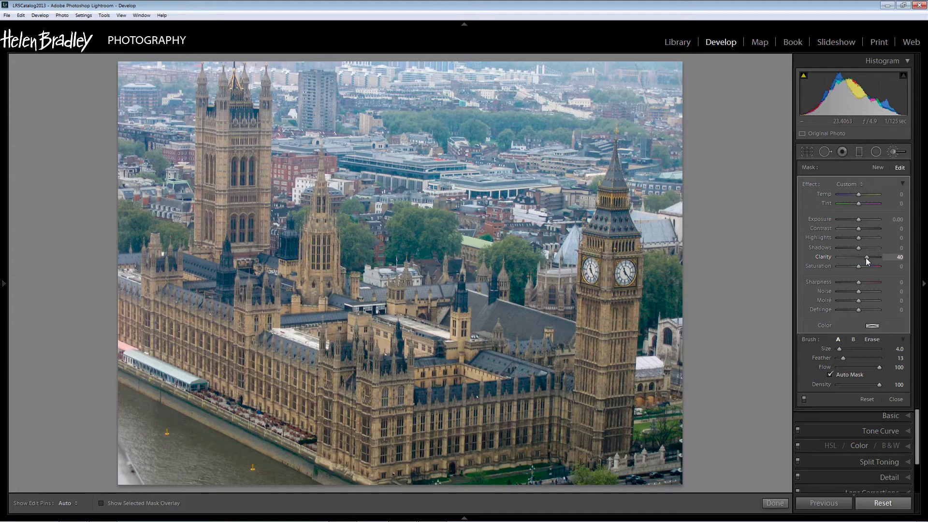
drag(867, 261, 866, 260)
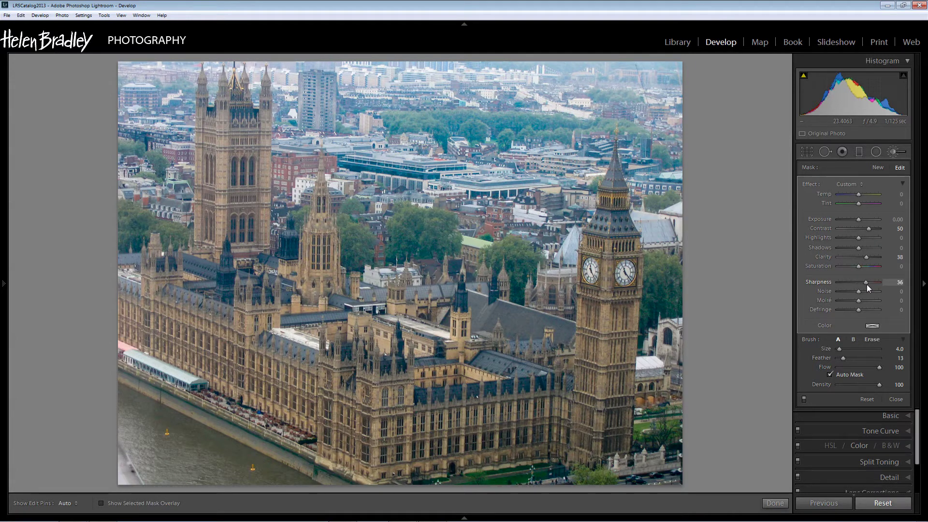
drag(868, 283, 869, 283)
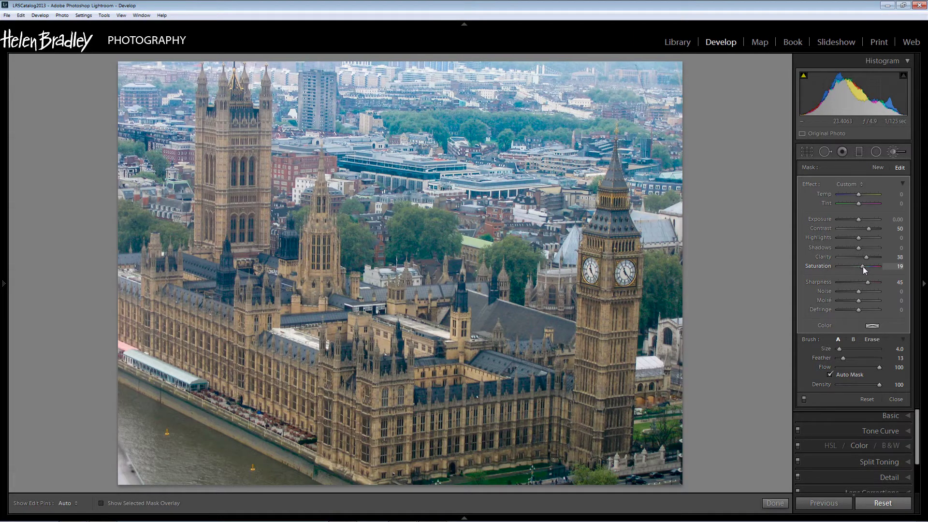
drag(862, 265, 864, 266)
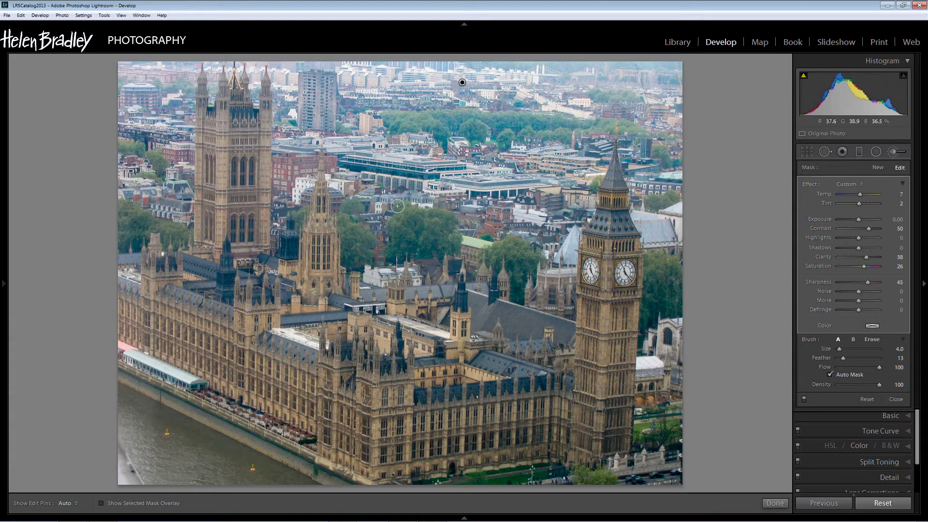
click(774, 503)
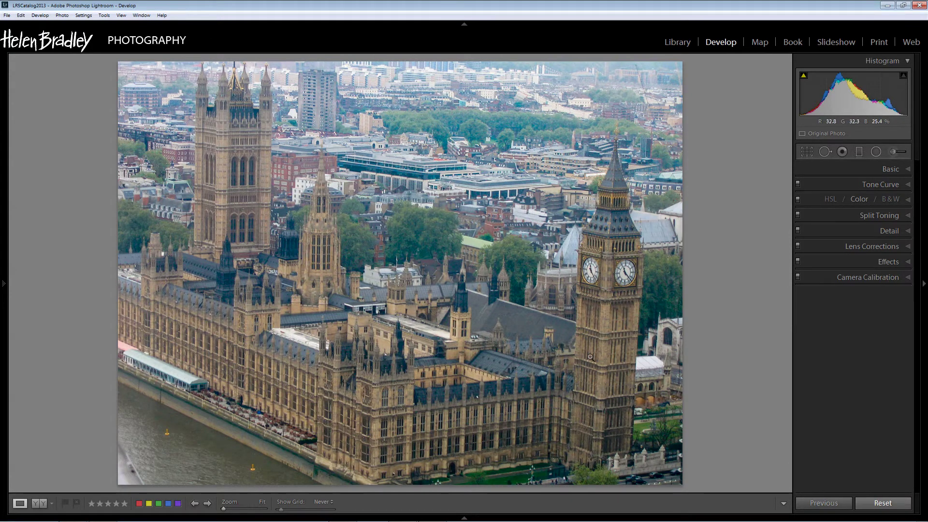
Start a new adjustment brush with all effects at 0 and brush Size 18
click(891, 151)
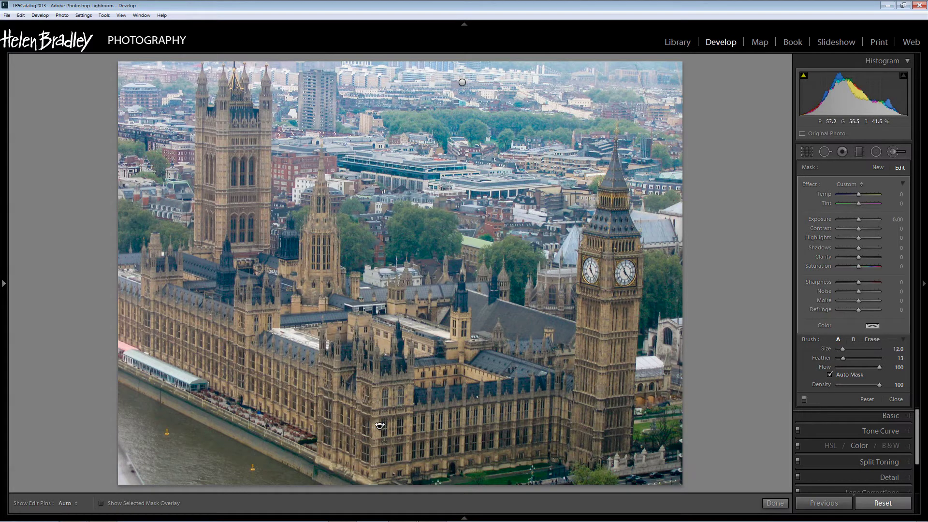
scroll(359, 408, up, 6)
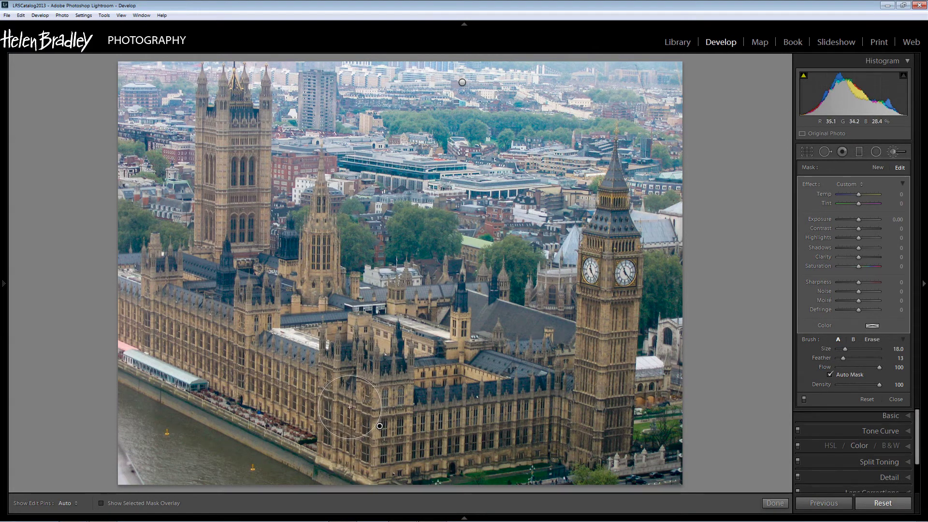
key(h)
With the overlay shown, mask the front Parliament façade and Big Ben up over the clock
key(h)
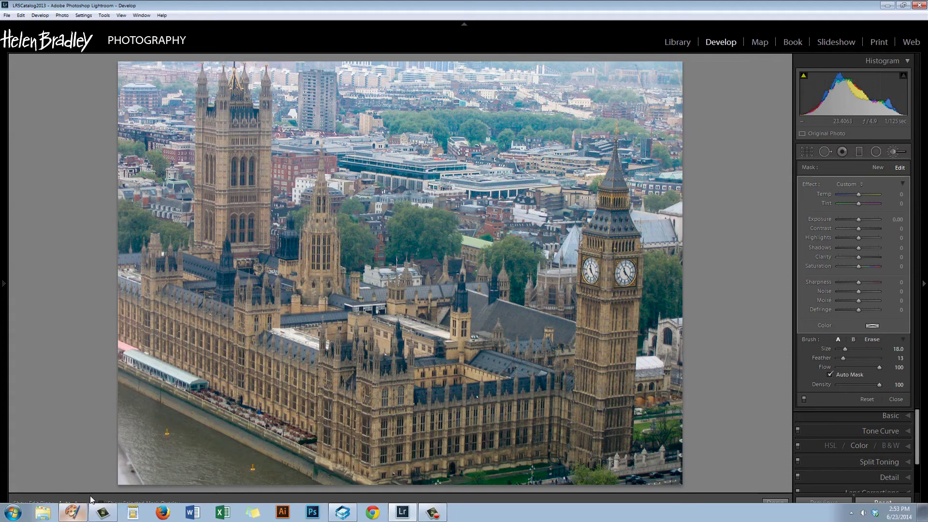
click(101, 505)
key(h)
mouse_move(324, 413)
mouse_down()
mouse_move(338, 401)
mouse_move(376, 406)
mouse_move(370, 442)
mouse_move(385, 425)
mouse_move(430, 426)
mouse_move(419, 421)
mouse_move(551, 427)
mouse_move(387, 452)
mouse_move(440, 426)
mouse_up()
key(h)
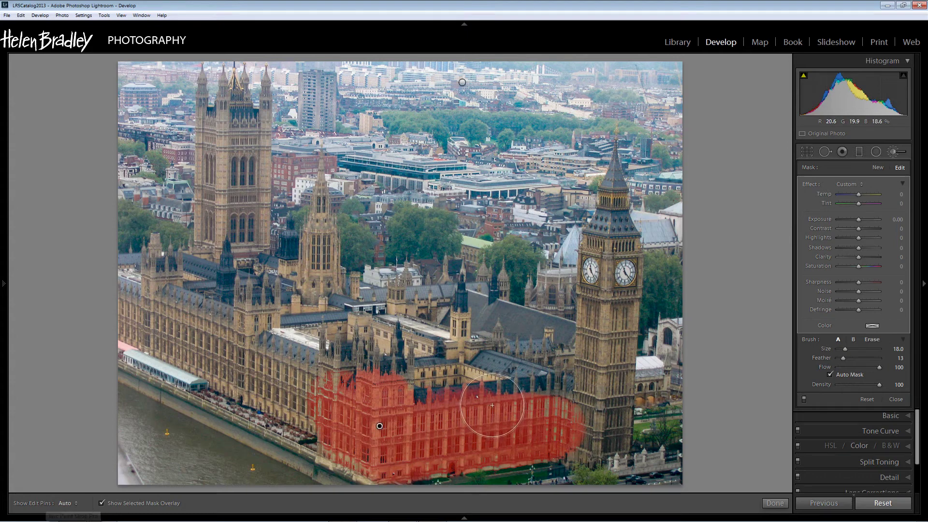
key(bracketleft)
key(bracketleft)
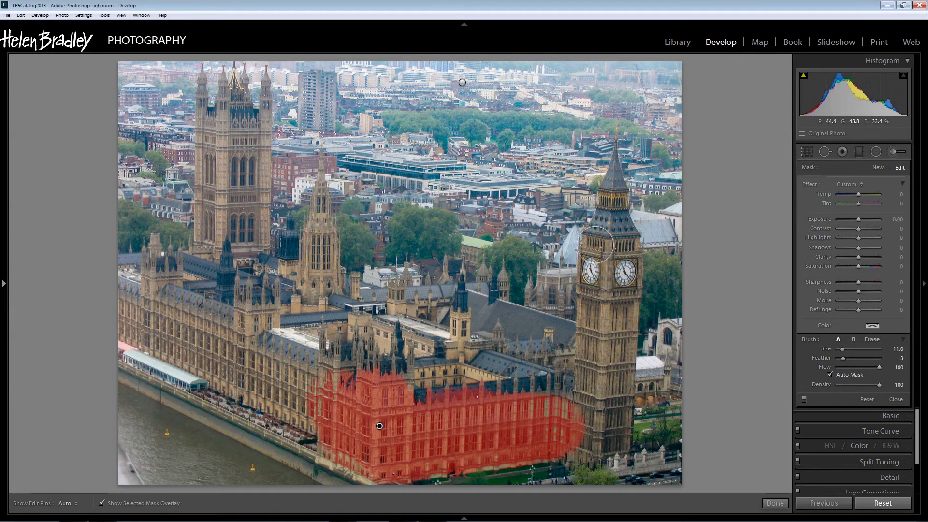
mouse_move(596, 239)
mouse_down()
mouse_move(598, 266)
mouse_move(622, 257)
mouse_move(620, 267)
mouse_move(623, 255)
mouse_move(607, 402)
mouse_move(595, 284)
mouse_move(591, 438)
mouse_move(601, 443)
mouse_move(625, 278)
mouse_move(613, 410)
mouse_up()
key(h)
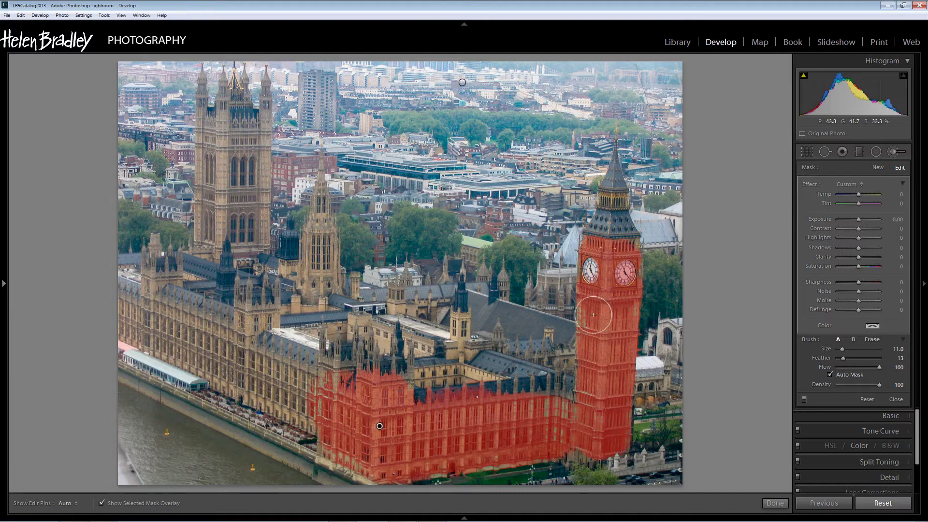
key(h)
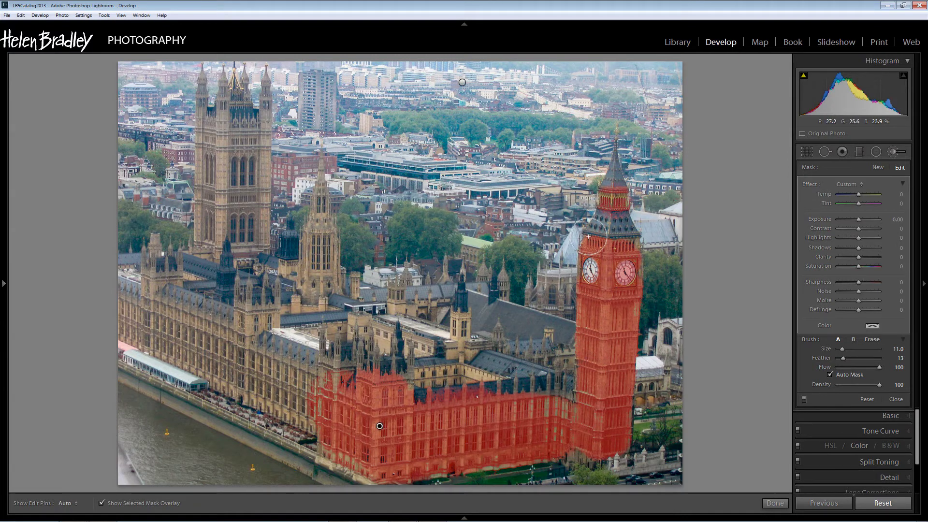
Extend the mask along the roofline, central tower, façade's left wing and roof strip
mouse_move(429, 385)
mouse_down()
mouse_move(472, 377)
mouse_move(450, 346)
mouse_move(456, 319)
mouse_move(454, 346)
mouse_move(427, 355)
mouse_move(355, 316)
mouse_up()
key(h)
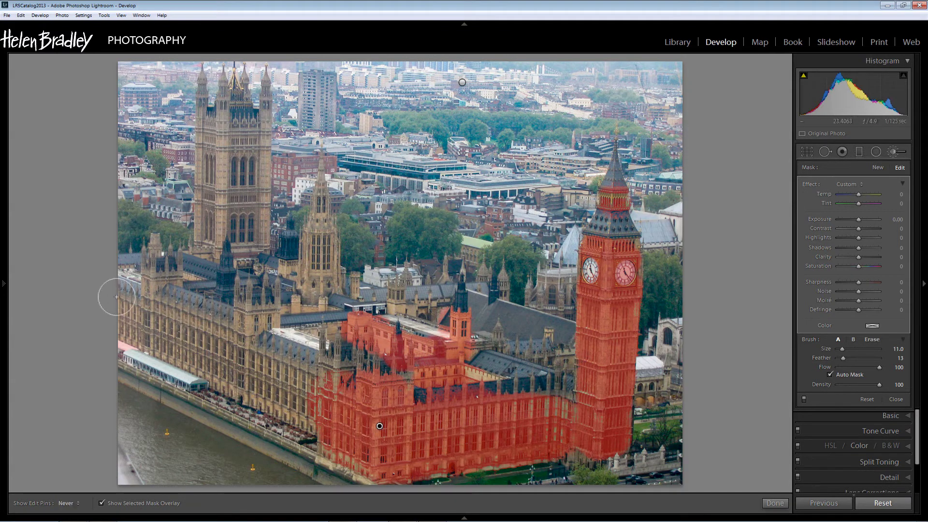
key(h)
mouse_move(114, 296)
mouse_down()
mouse_move(320, 392)
mouse_move(118, 327)
mouse_move(333, 417)
mouse_move(254, 324)
mouse_move(261, 321)
mouse_move(248, 321)
mouse_move(289, 305)
mouse_up()
key(h)
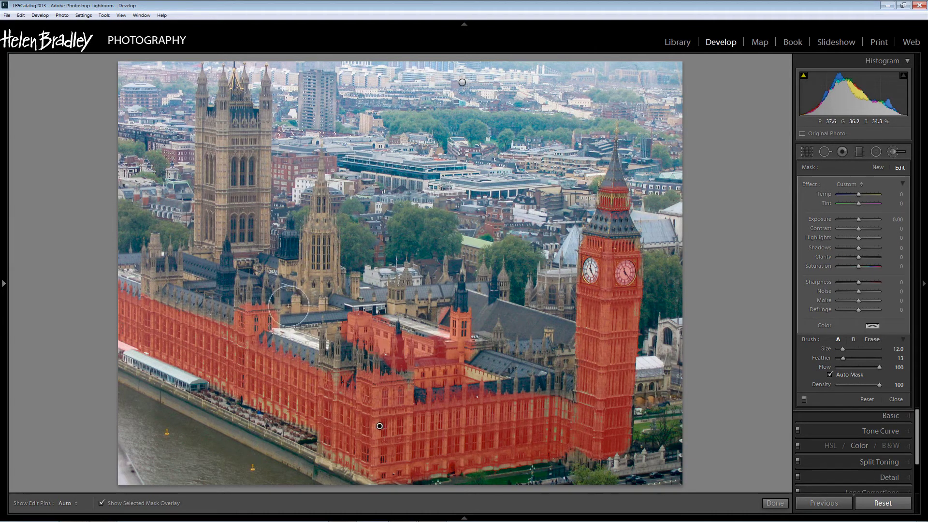
key(bracketleft)
key(bracketleft)
key(bracketleft)
key(bracketleft)
key(bracketleft)
key(bracketleft)
key(h)
key(bracketleft)
drag(290, 309, 333, 304)
key(h)
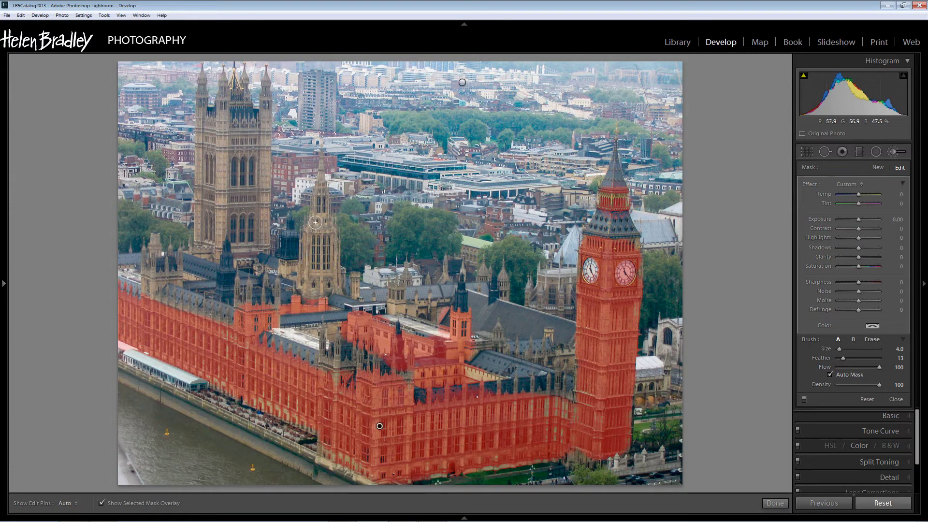
Mask the central tower's spire, the small spire beside it, a roof turret and the left-end tower top
key(bracketright)
mouse_move(314, 207)
mouse_down()
mouse_move(319, 170)
mouse_move(310, 250)
mouse_move(318, 231)
mouse_move(329, 284)
mouse_move(283, 271)
mouse_move(322, 294)
mouse_move(336, 283)
mouse_move(397, 295)
mouse_move(395, 312)
mouse_move(420, 304)
mouse_up()
key(h)
key(h)
drag(479, 266, 507, 288)
key(h)
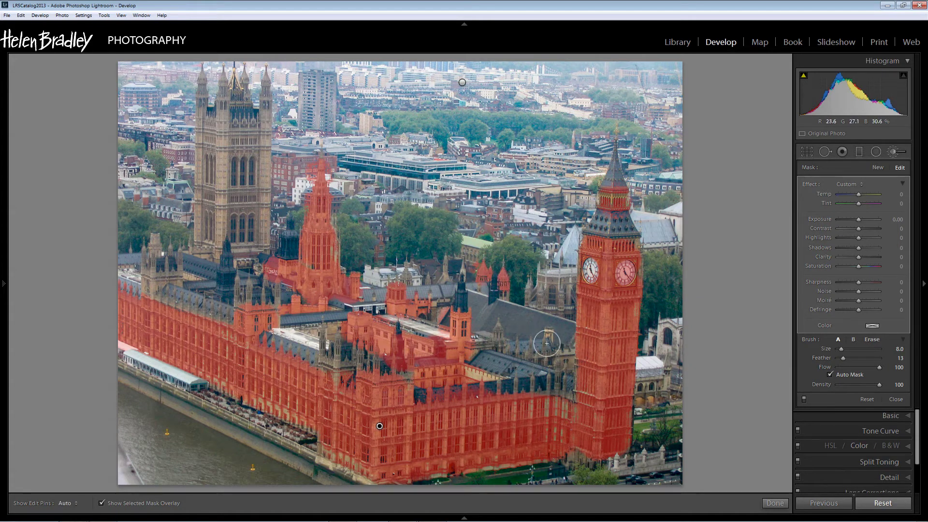
mouse_move(547, 334)
mouse_down()
mouse_move(549, 358)
mouse_move(567, 359)
mouse_move(542, 362)
mouse_up()
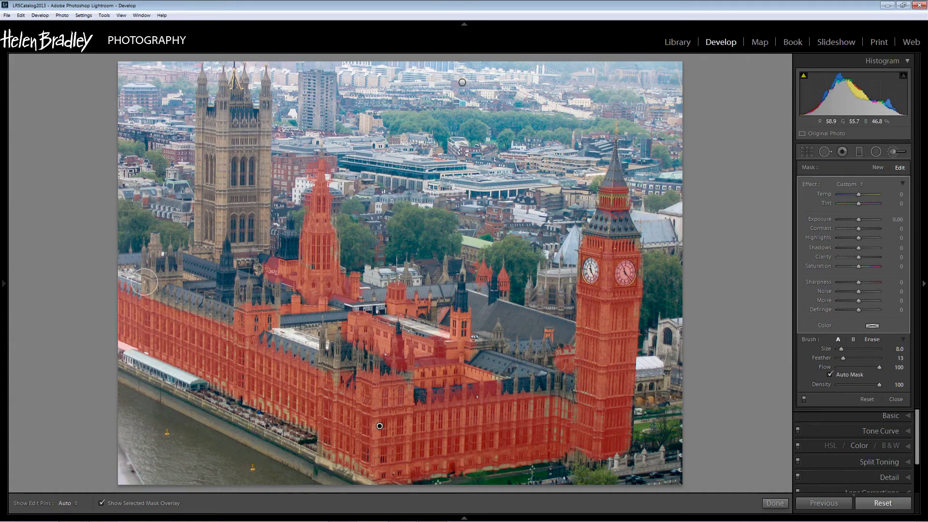
drag(144, 281, 163, 280)
key(h)
key(h)
Cover the whole Victoria Tower and the remaining roof turret with the mask
mouse_move(202, 84)
mouse_down()
mouse_move(210, 216)
mouse_move(204, 205)
mouse_up()
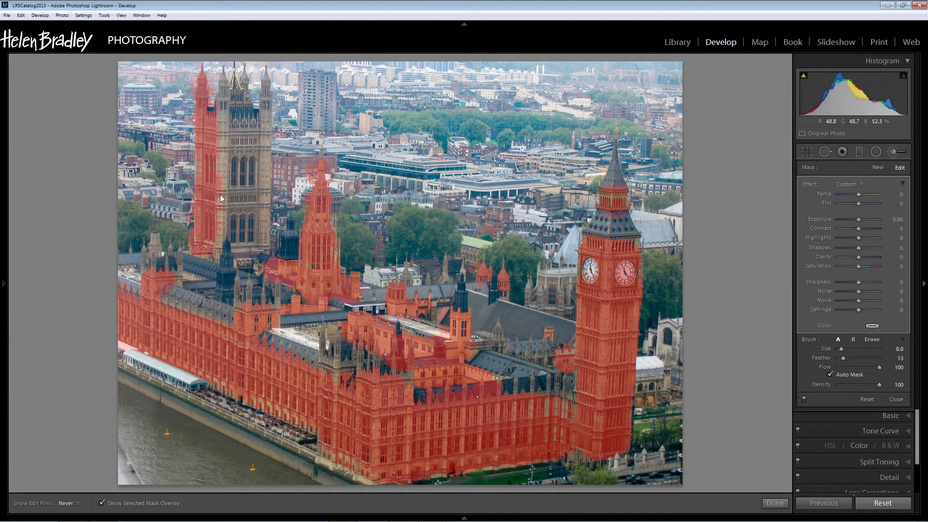
mouse_move(227, 95)
mouse_down()
mouse_move(227, 126)
mouse_move(231, 113)
mouse_up()
key(h)
key(h)
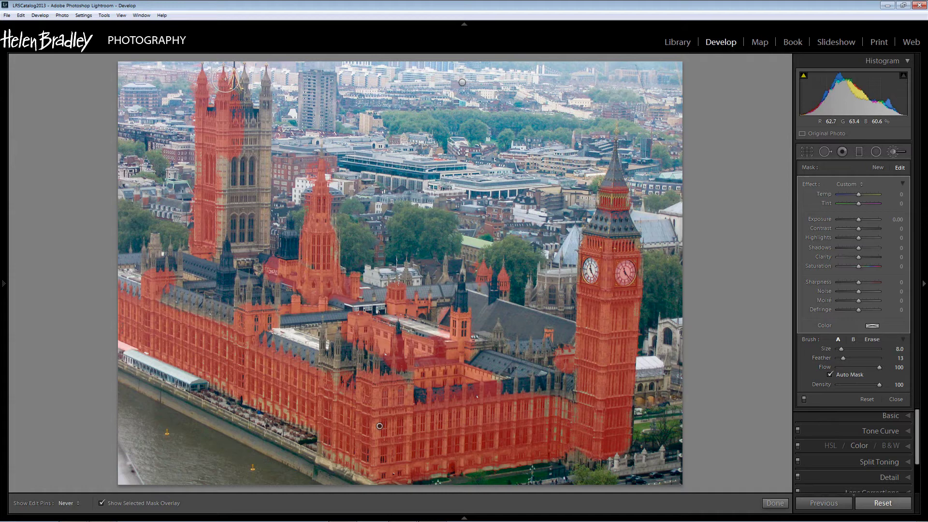
key(h)
key(h)
mouse_move(264, 83)
mouse_down()
mouse_move(253, 238)
mouse_move(245, 127)
mouse_move(244, 216)
mouse_move(229, 161)
mouse_move(220, 207)
mouse_move(217, 169)
mouse_move(203, 241)
mouse_move(209, 230)
mouse_move(212, 249)
mouse_move(219, 232)
mouse_move(229, 235)
mouse_move(237, 256)
mouse_move(186, 274)
mouse_up()
key(h)
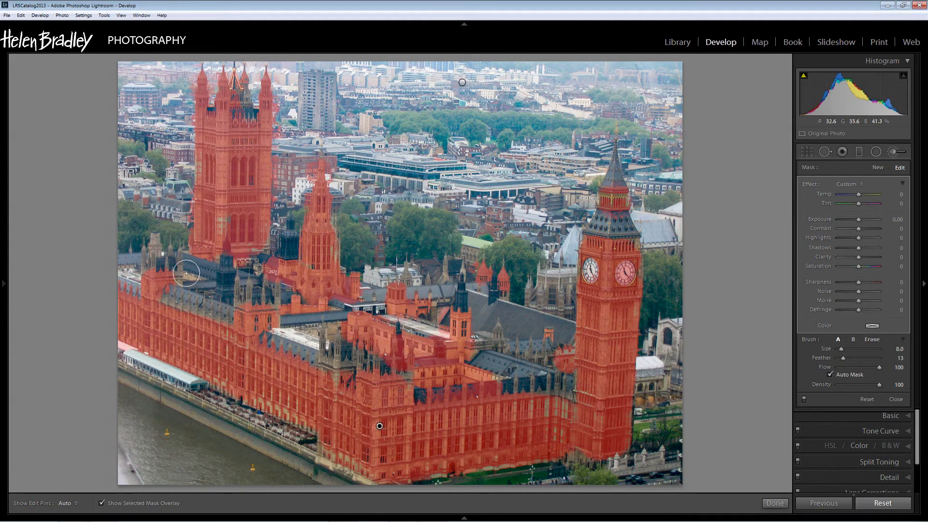
Hide the overlay and give the building mask Exposure 0.29, Contrast 26, Clarity 19, Saturation 48
key(h)
drag(338, 330, 328, 351)
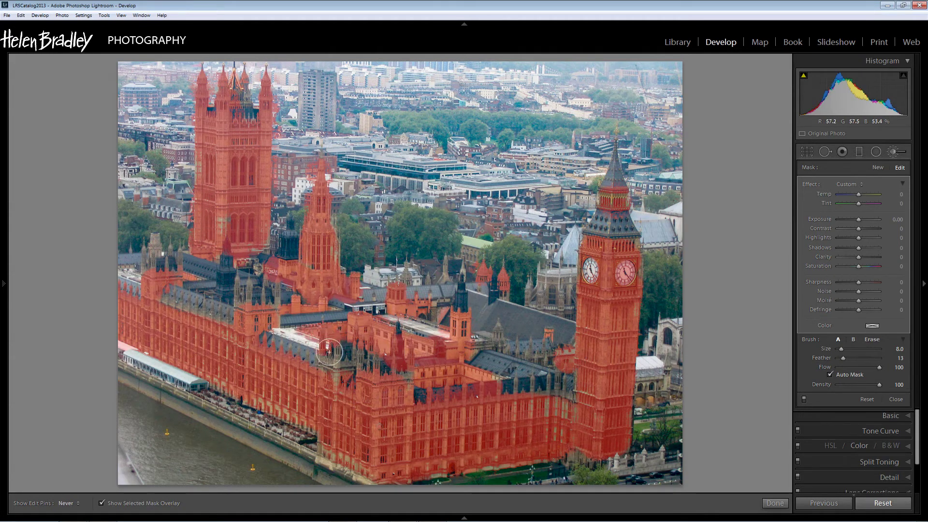
key(h)
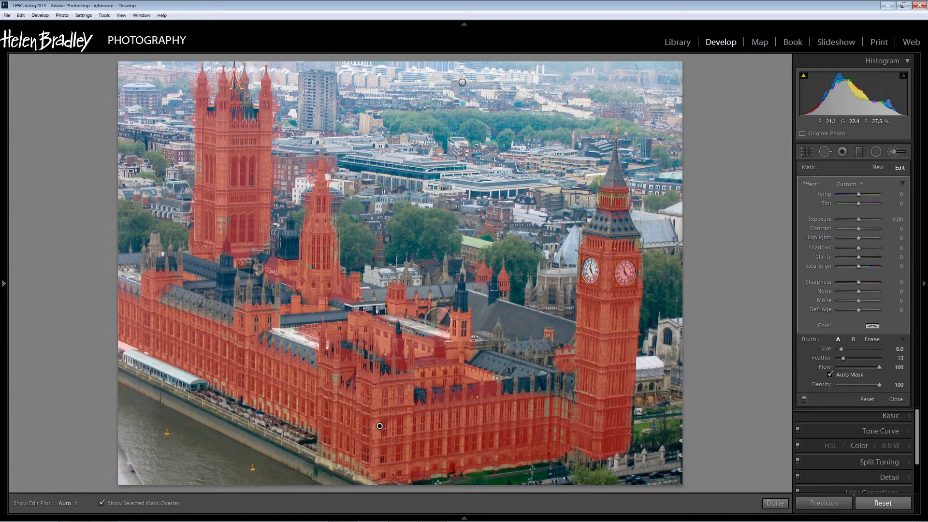
key(h)
key(h)
click(101, 504)
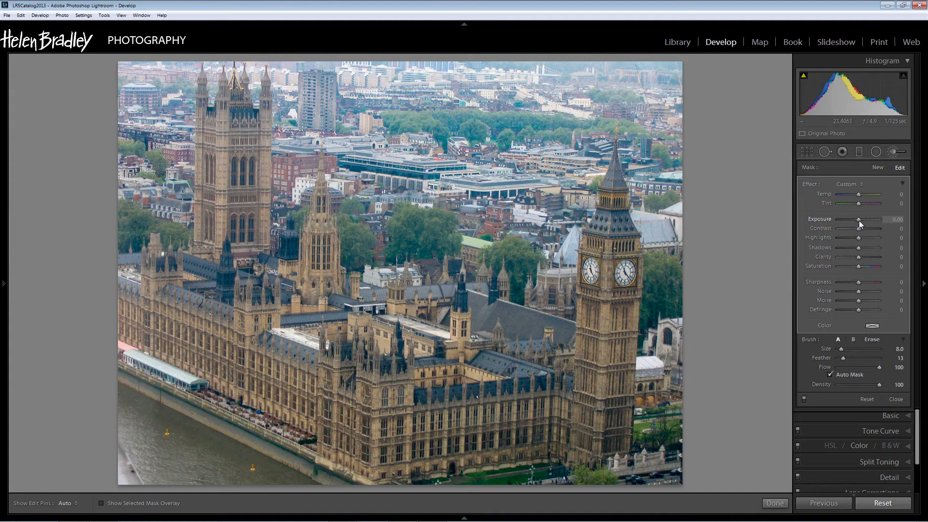
drag(859, 221, 860, 220)
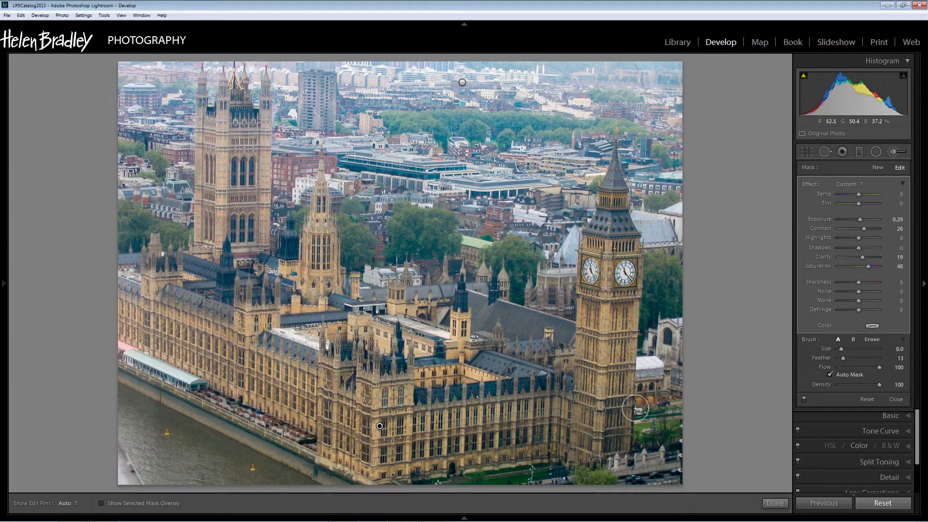
Tint the building brush adjustment a faint warm colour at hue 22, saturation 16
click(873, 326)
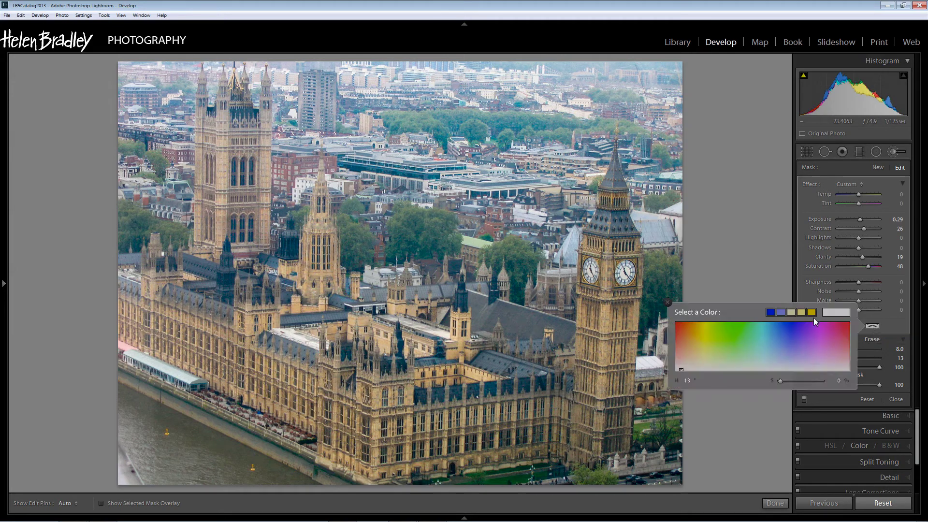
drag(699, 365, 684, 365)
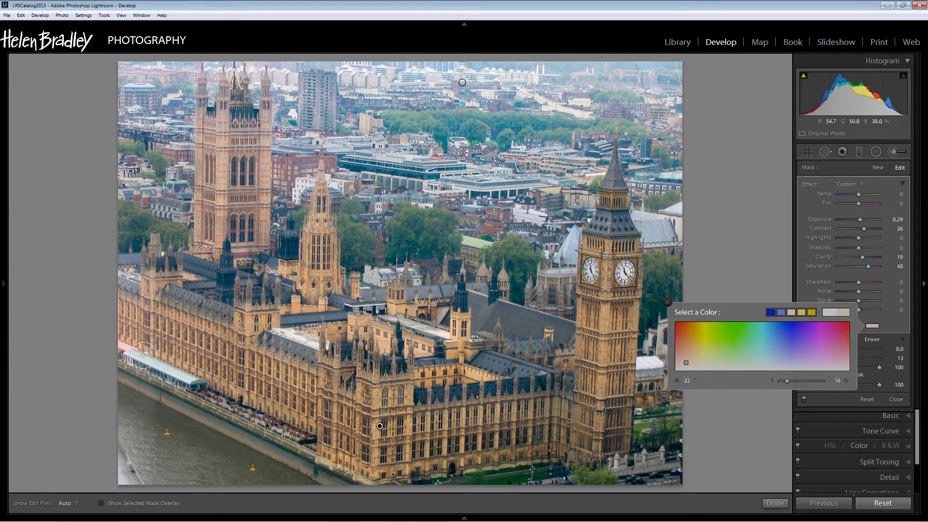
click(667, 303)
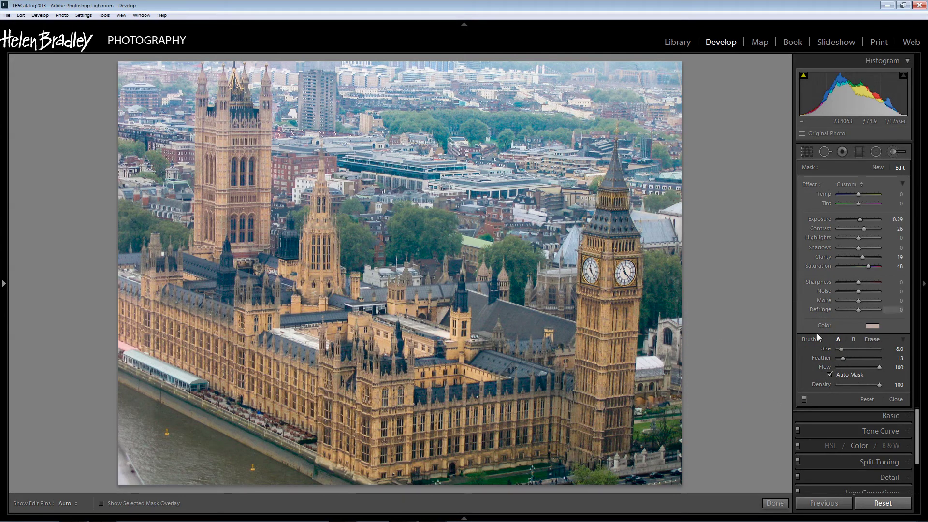
Close the building brush, compare Before/After with backslash, then expand the Basic and Tone Curve panels
click(896, 399)
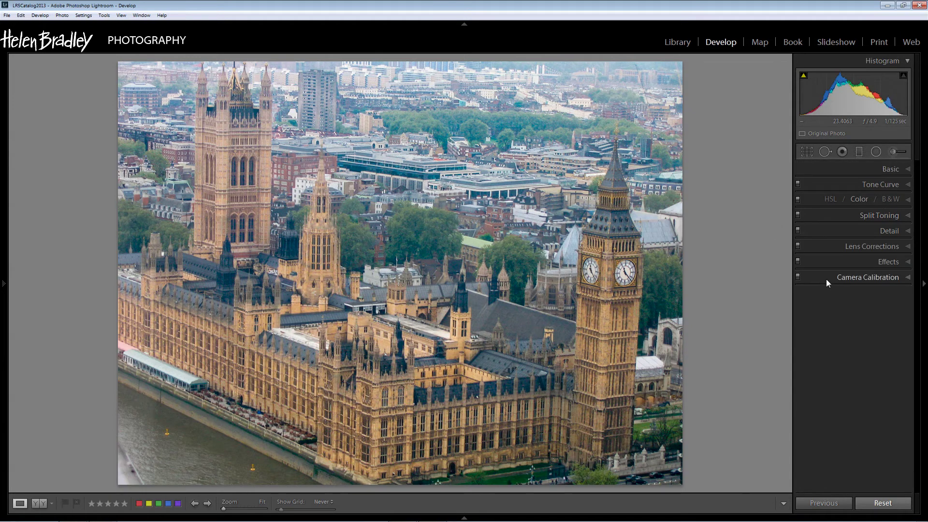
key(backslash)
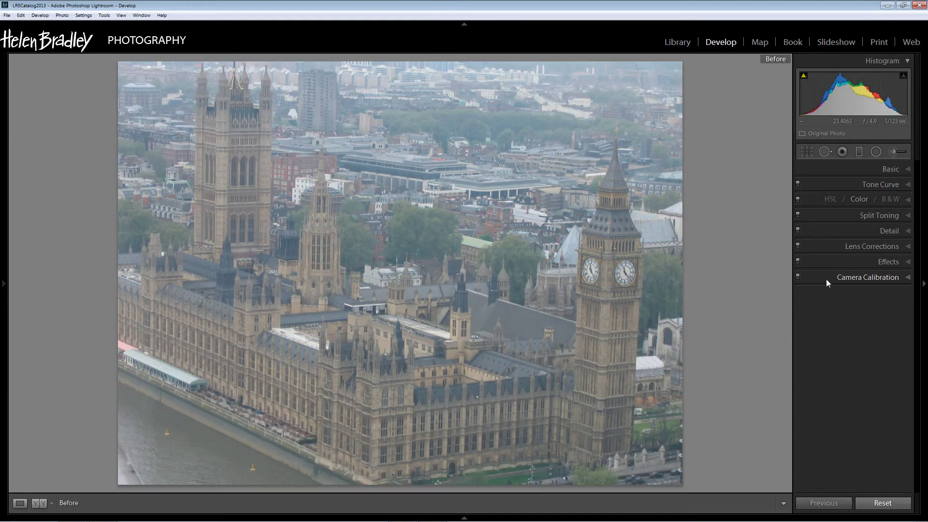
key(backslash)
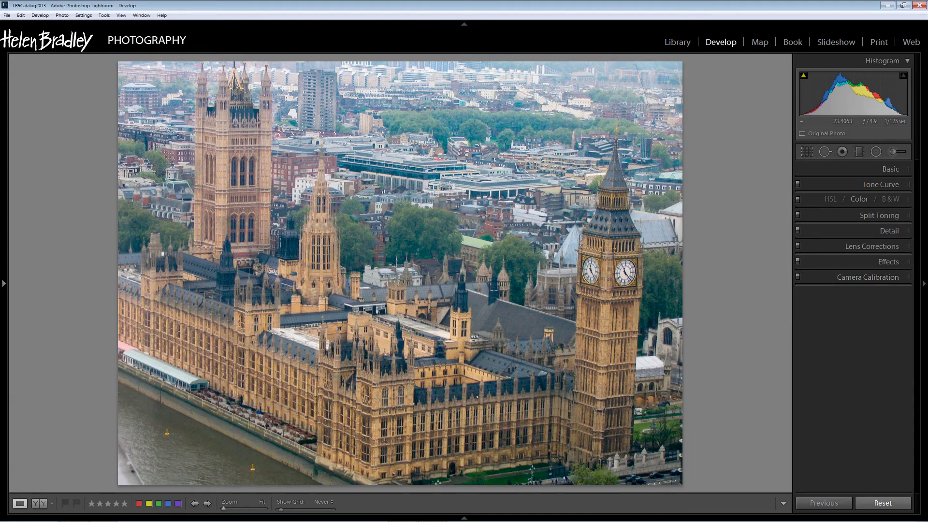
click(906, 170)
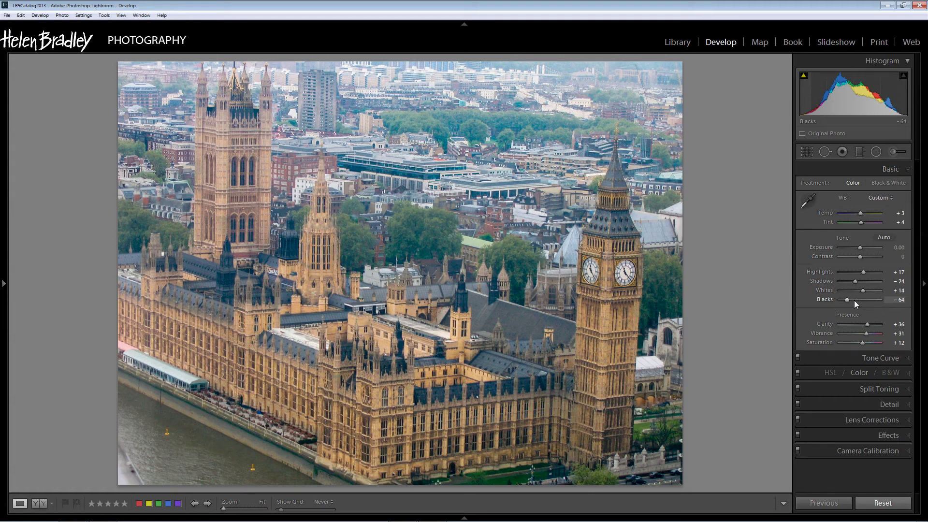
click(907, 358)
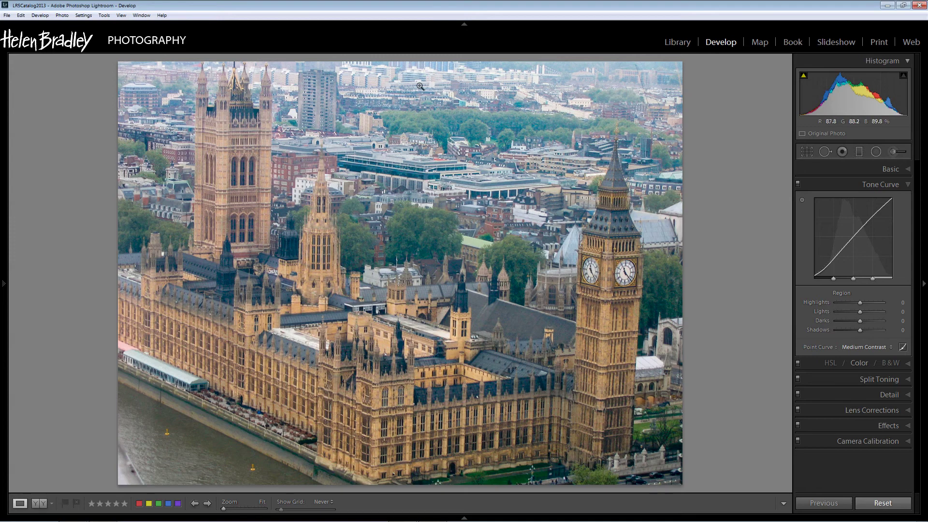
Place a new brush pin on the top-right background with Contrast 55, Clarity 52, Sharpness 60
click(893, 152)
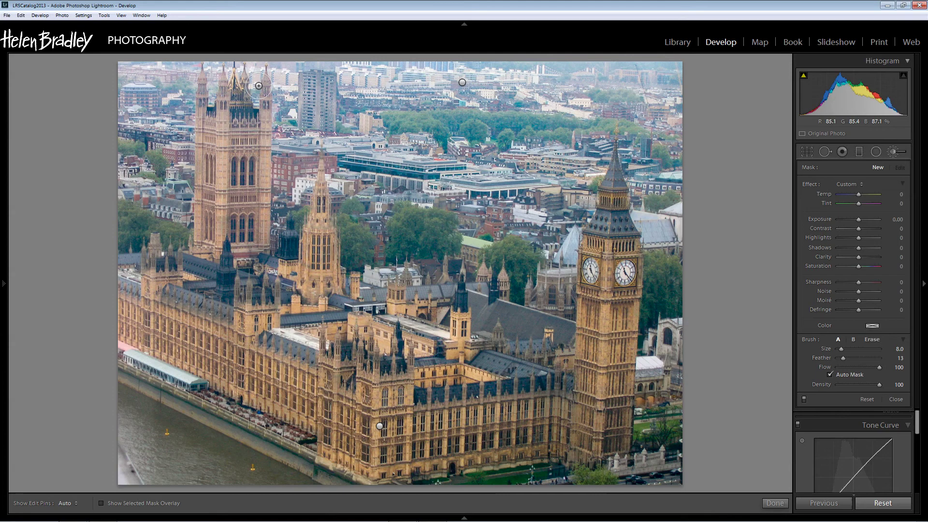
click(646, 78)
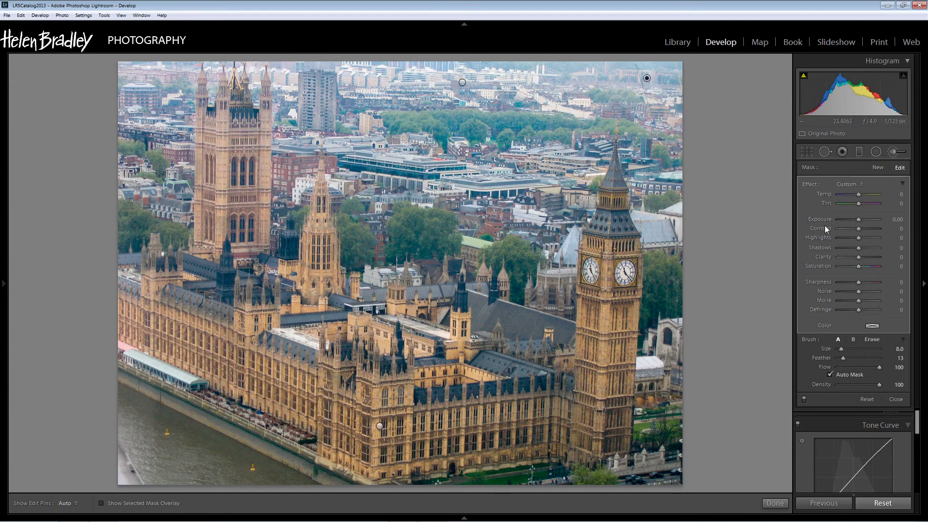
drag(859, 259, 868, 283)
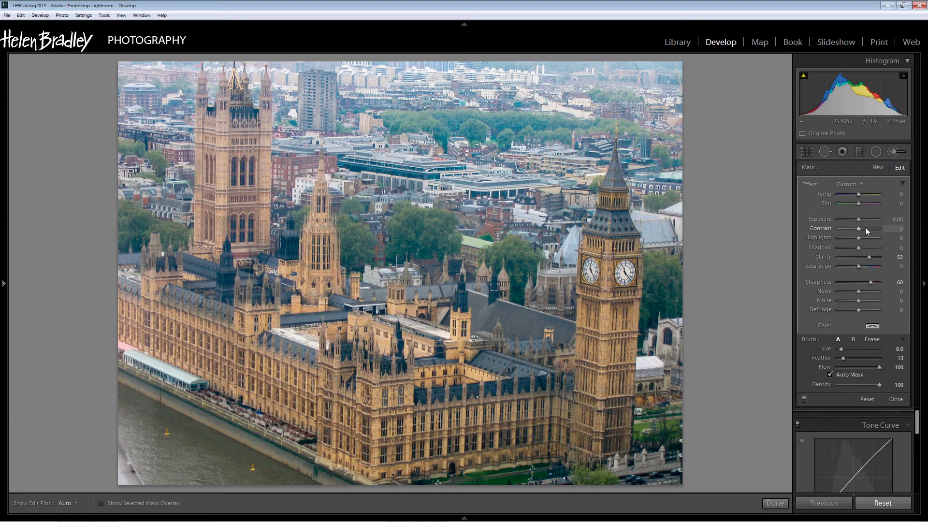
drag(859, 228, 867, 228)
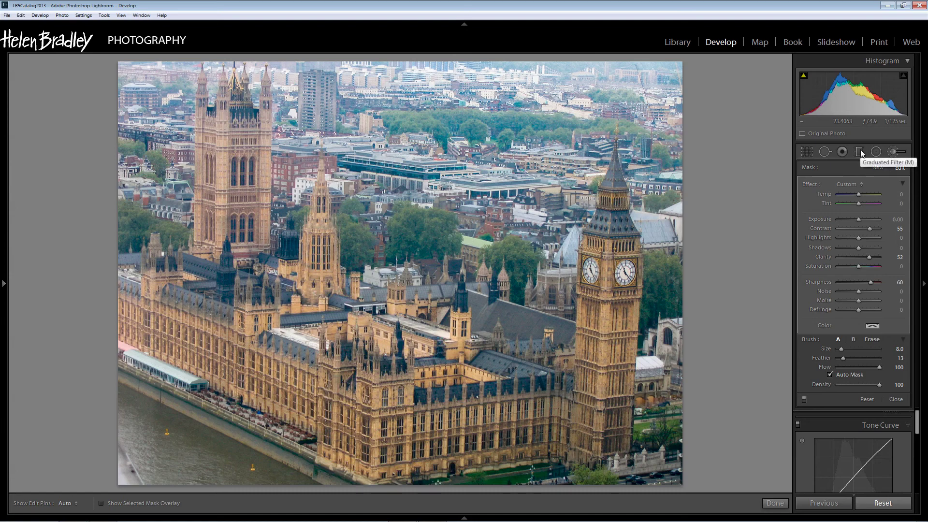
Finish the background brush with Done and collapse the Tone Curve panel
click(775, 503)
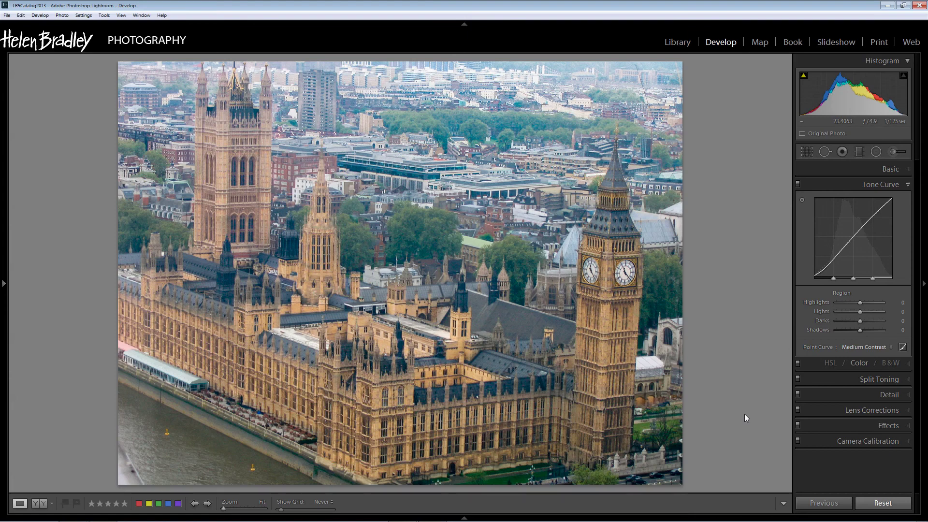
click(907, 185)
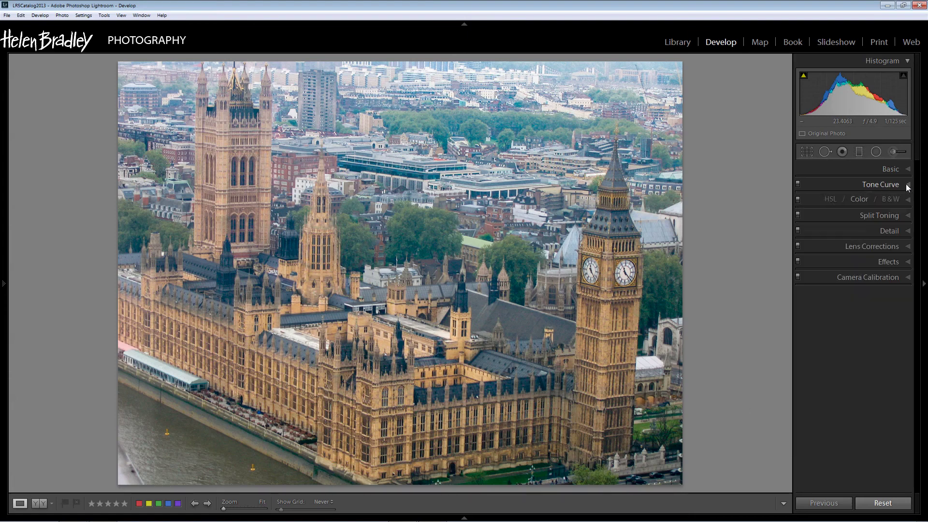